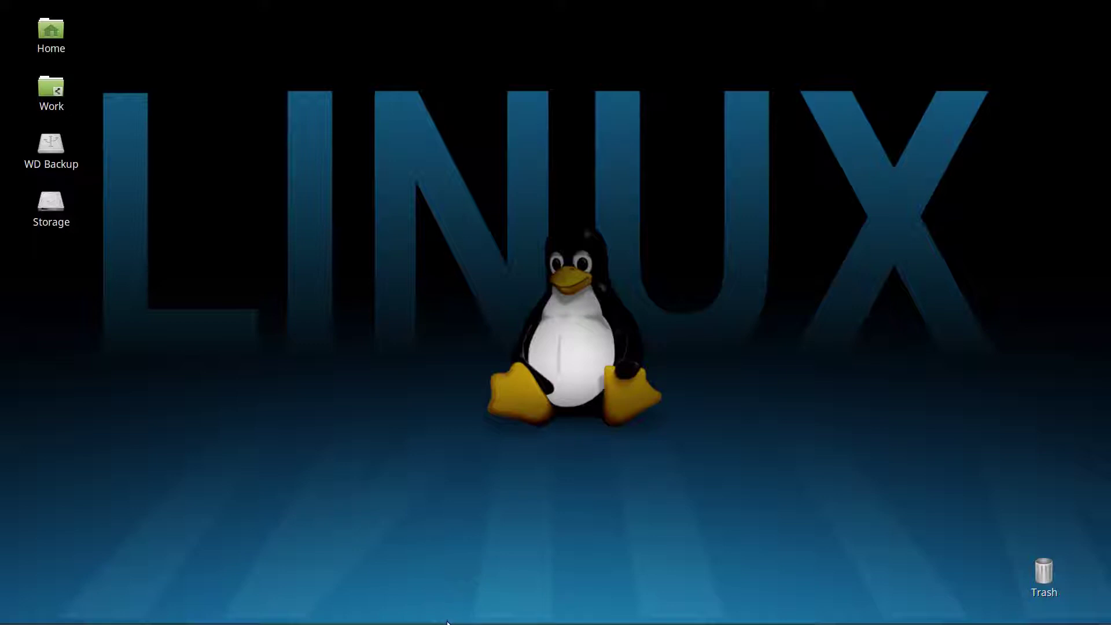
# Restore the minimized Grsync window to review the /home/ to WD Backup Home_Backup session.
pyautogui.moveTo(451, 623)
pyautogui.moveTo(238, 622)
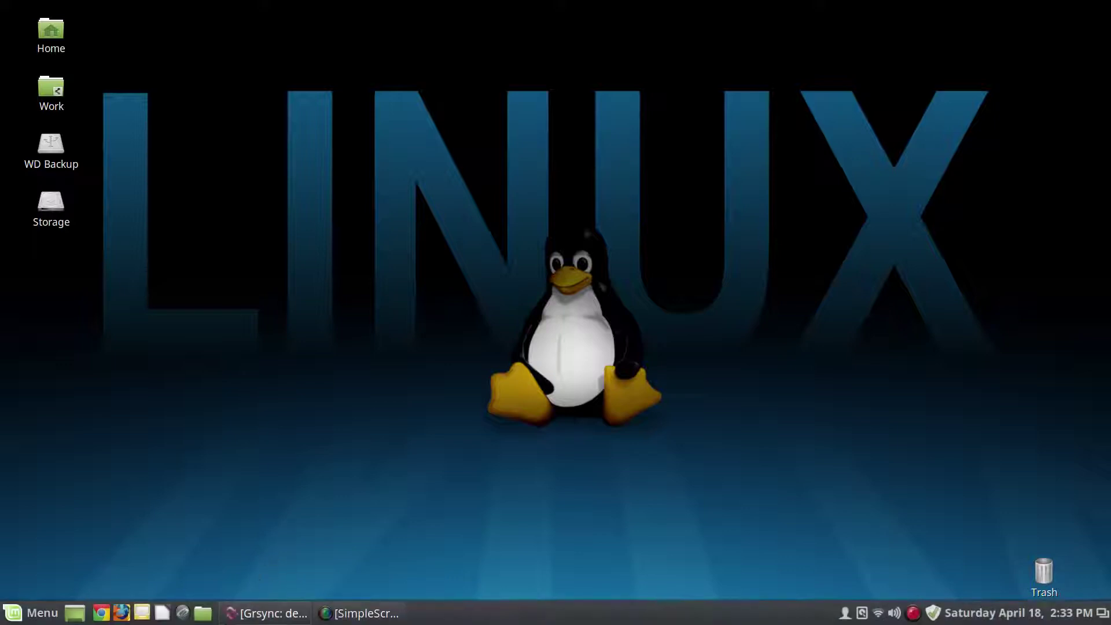
pyautogui.click(250, 615)
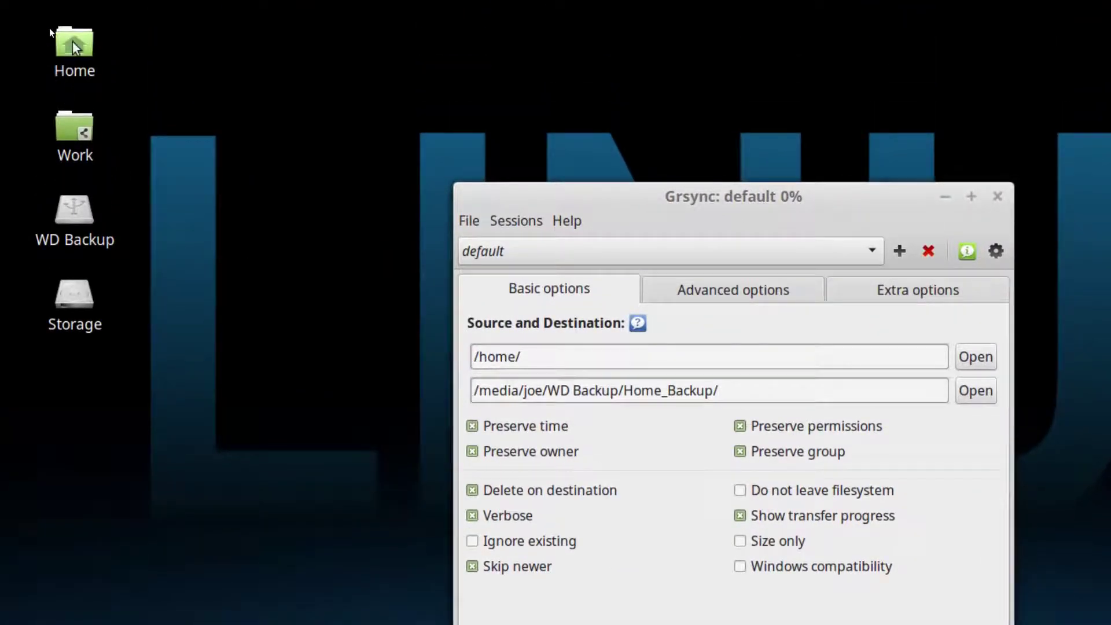
pyautogui.doubleClick(73, 44)
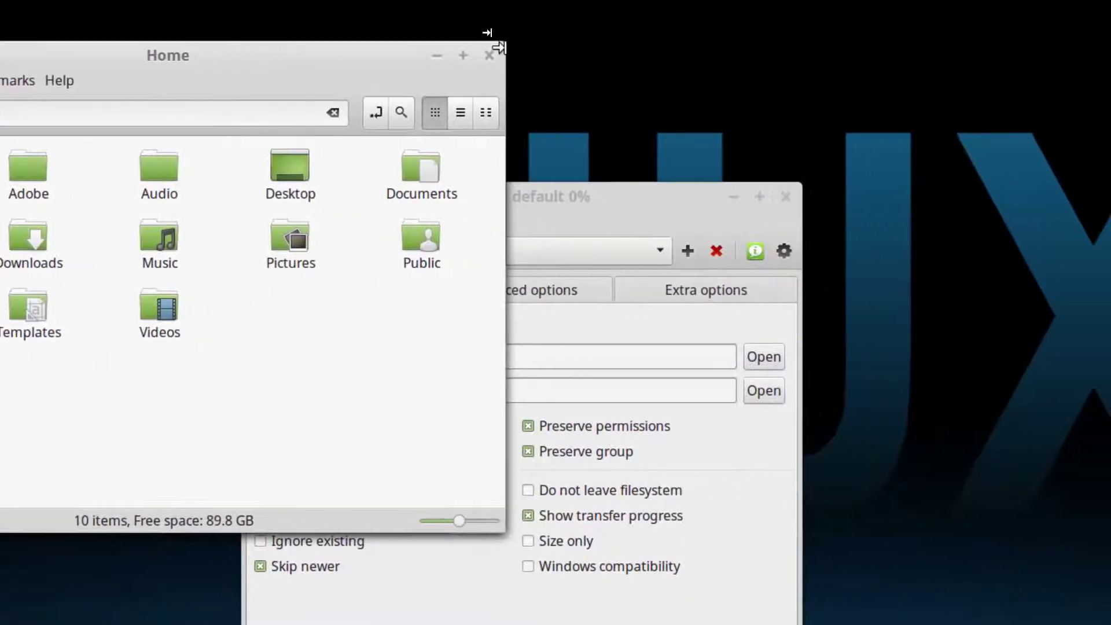
pyautogui.click(490, 54)
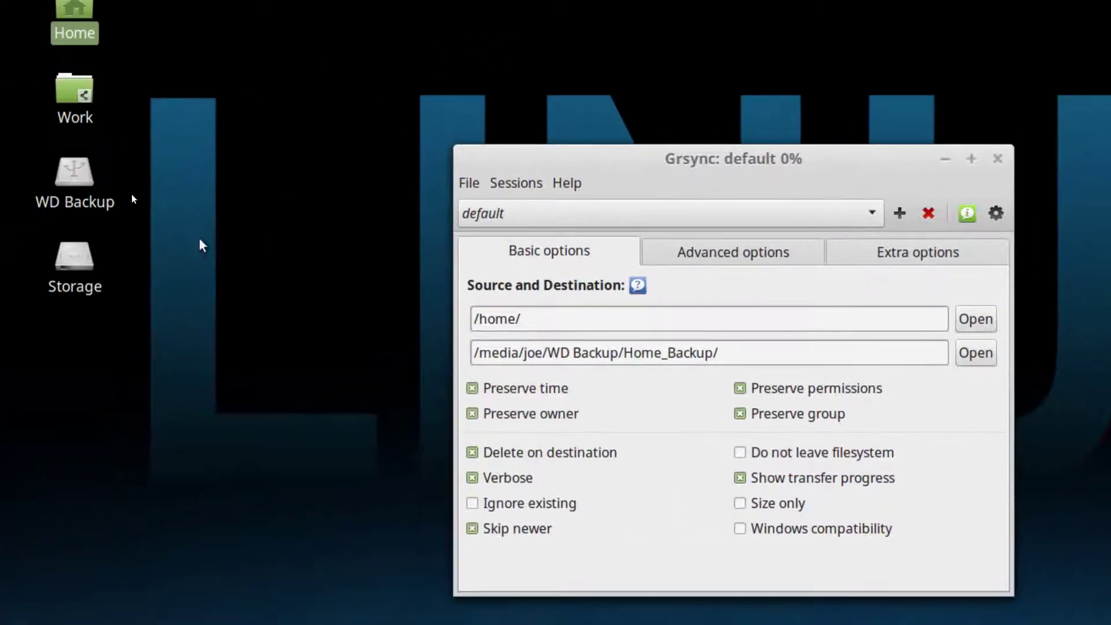
pyautogui.click(78, 192)
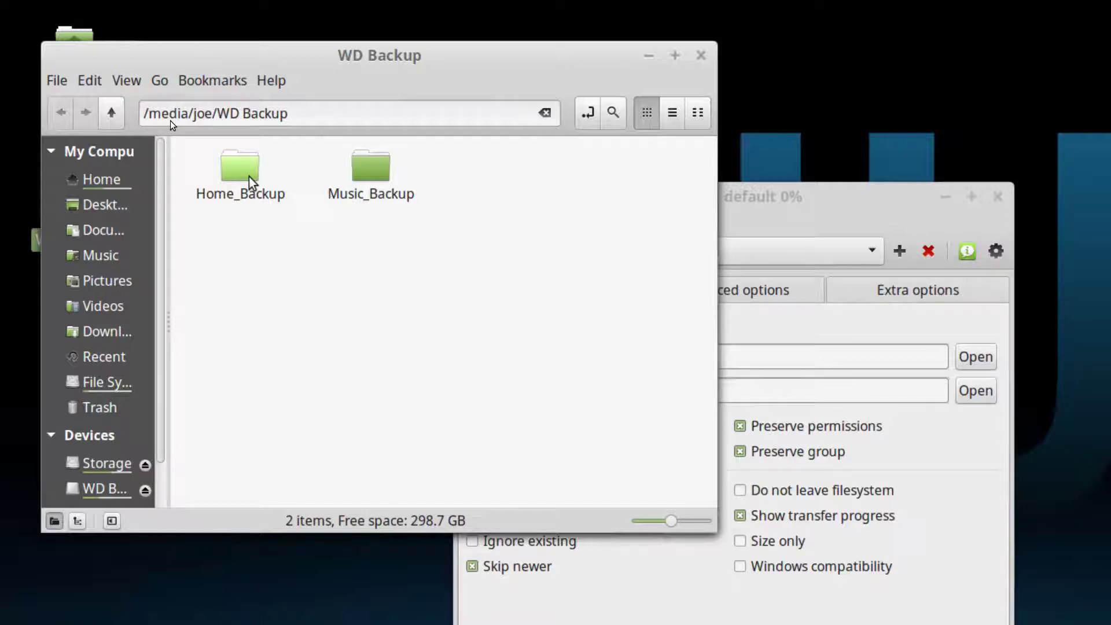
pyautogui.doubleClick(250, 184)
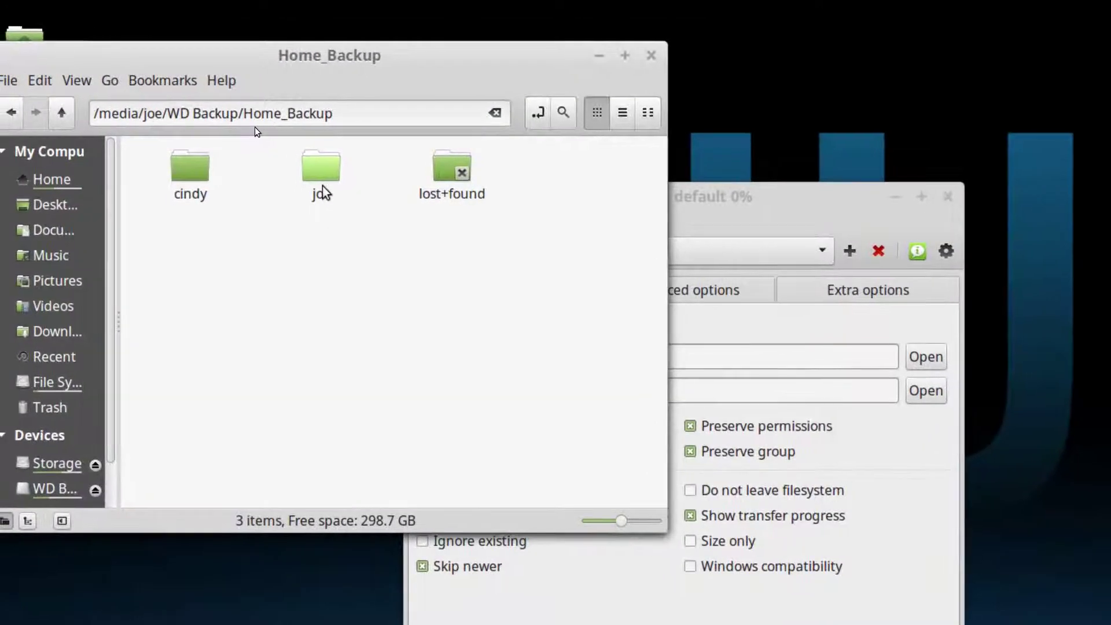
pyautogui.doubleClick(323, 191)
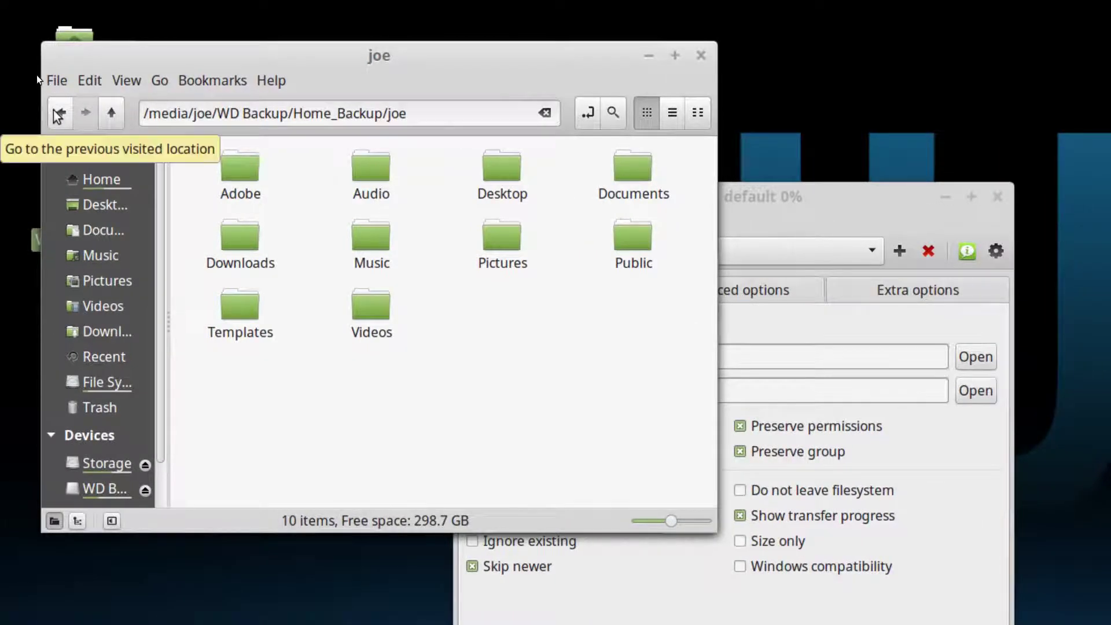
pyautogui.click(57, 113)
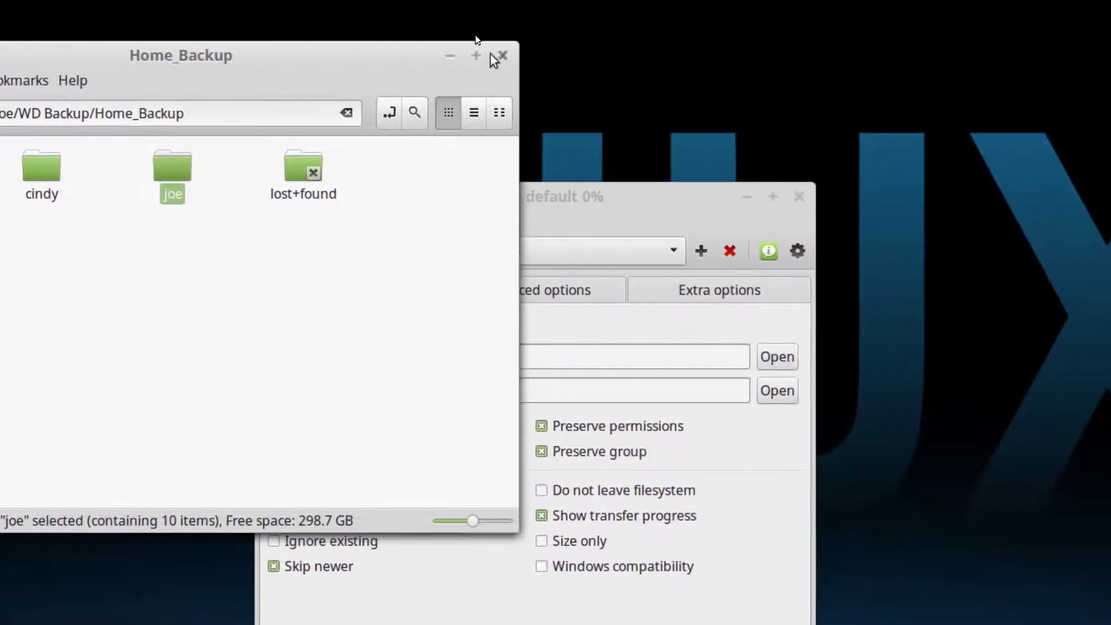
pyautogui.click(523, 55)
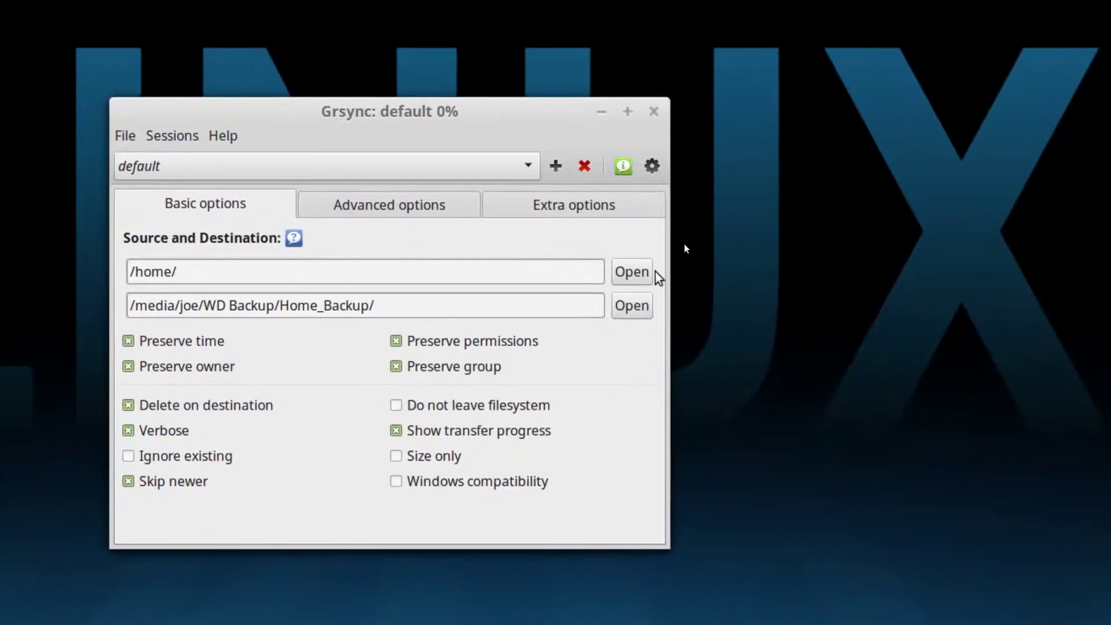
# Open the source folder browser and dismiss it, keeping /home/ as the source.
pyautogui.click(643, 272)
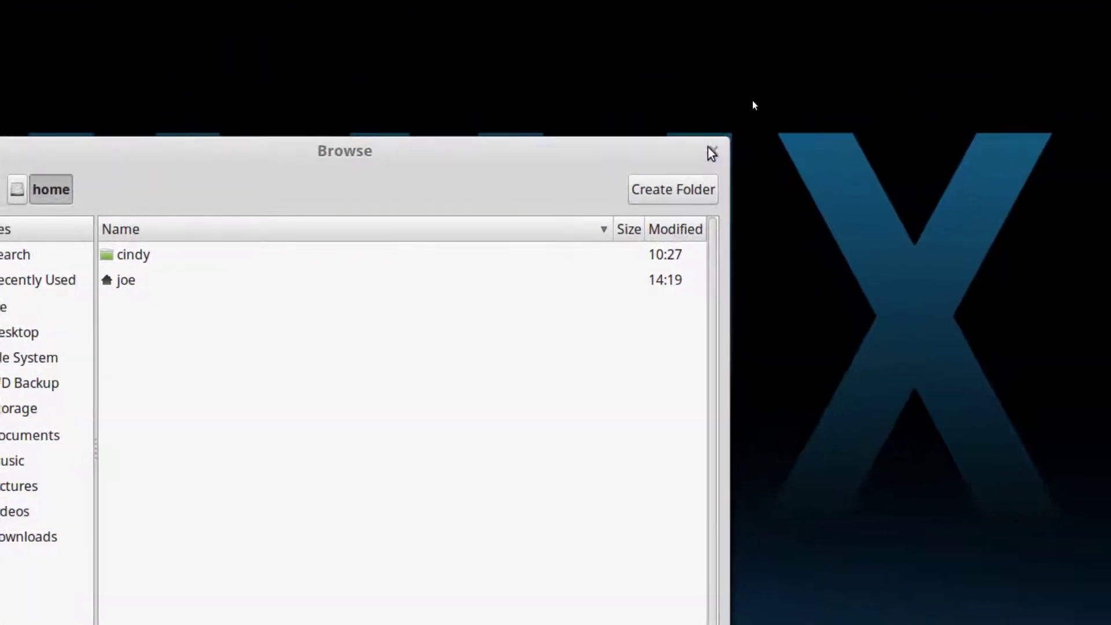
pyautogui.click(706, 151)
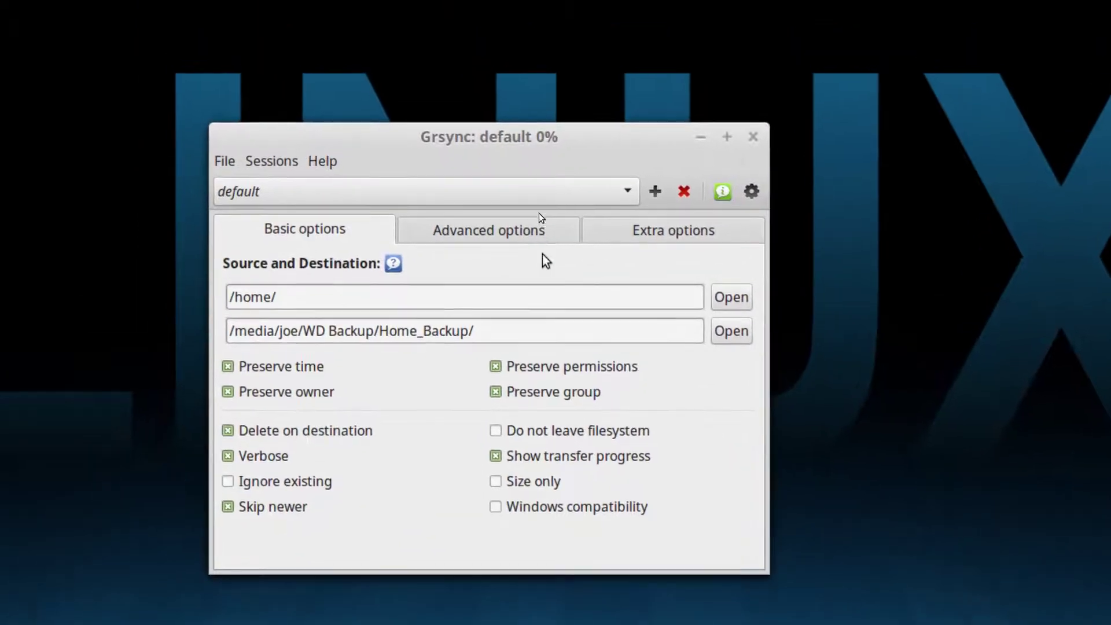
# Show the Advanced options tab, where only Protect remote args is enabled.
pyautogui.click(508, 142)
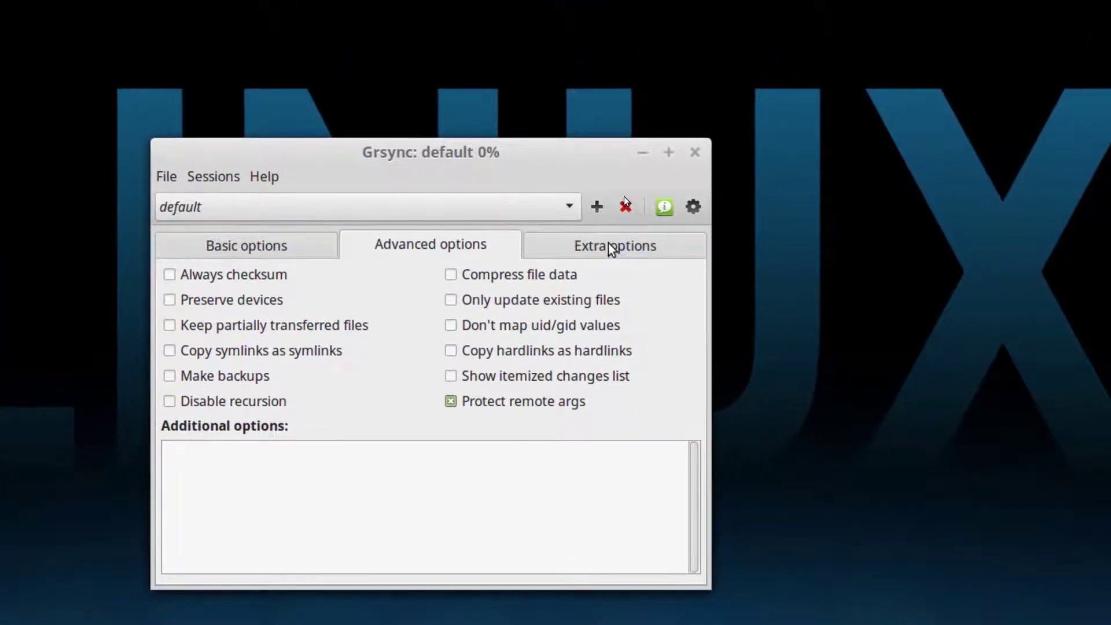
# Review the Extra options tab, then return to the Basic options tab.
pyautogui.click(610, 245)
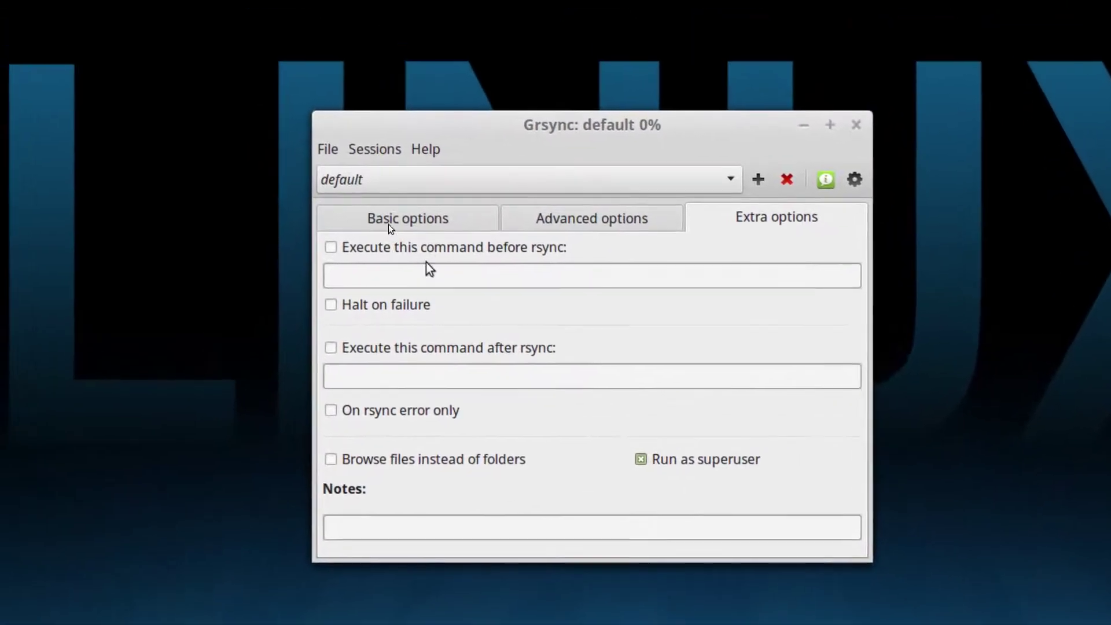
pyautogui.click(413, 223)
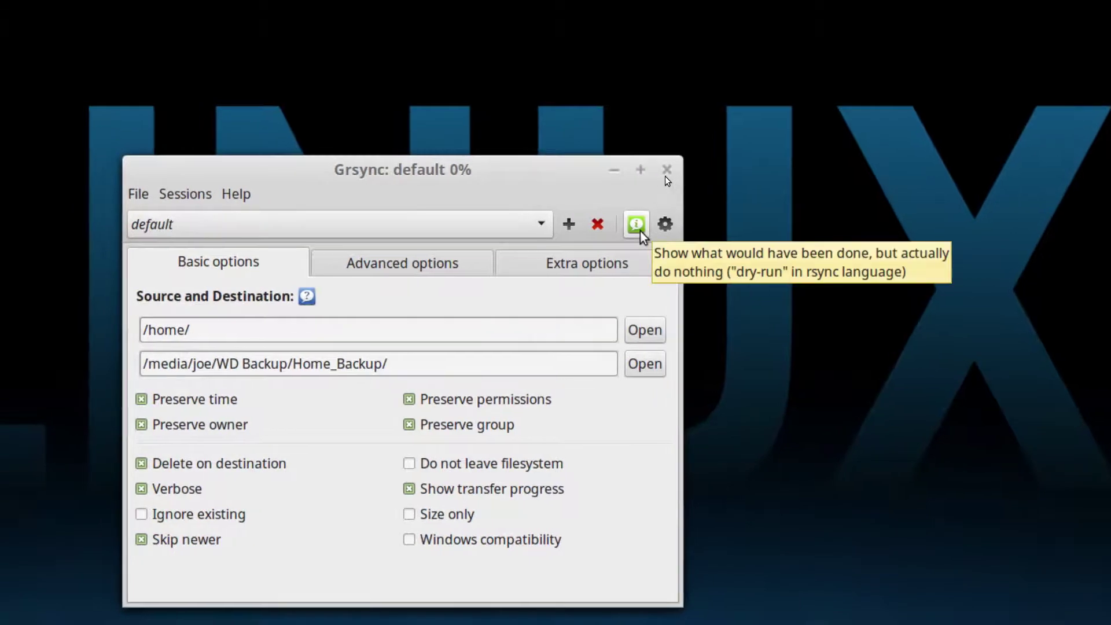
pyautogui.click(639, 230)
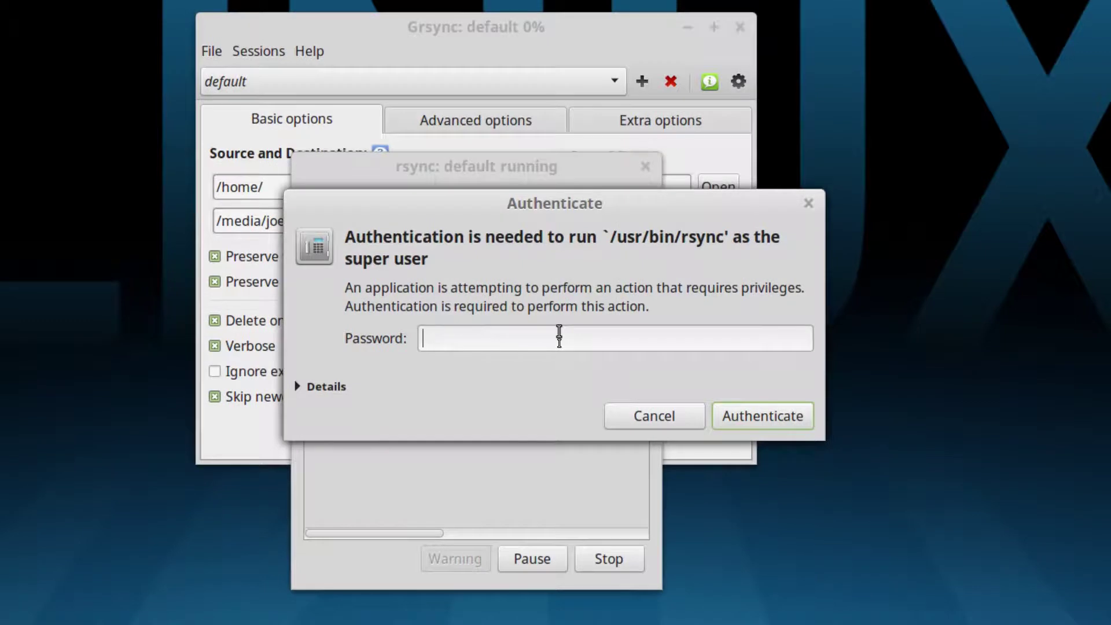
pyautogui.write('••••••')
pyautogui.press('Return')
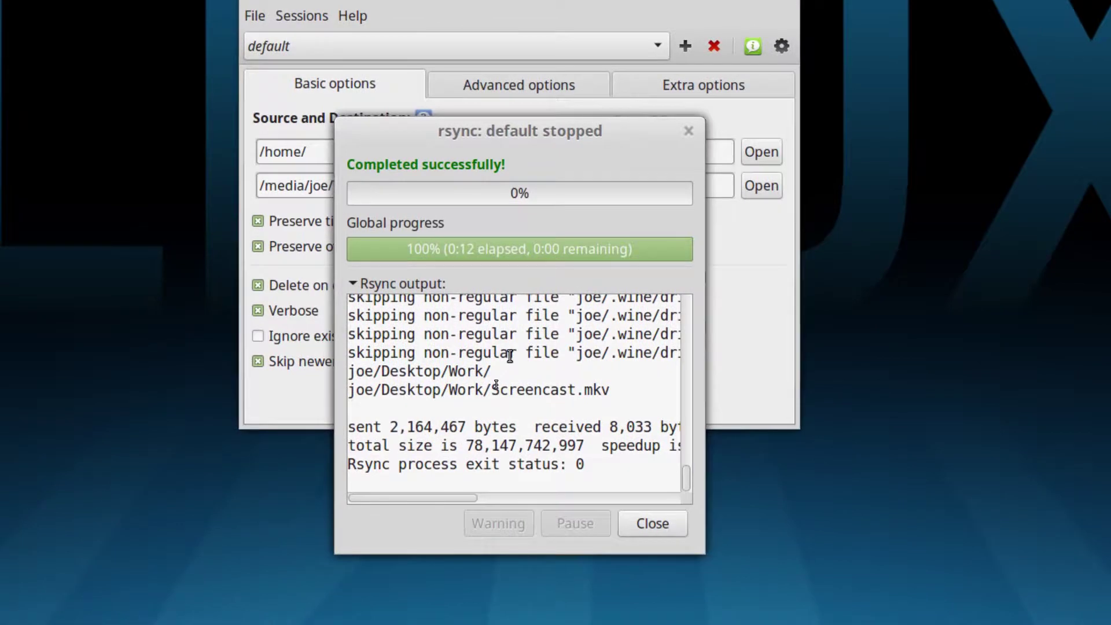
pyautogui.scroll(3, 467, 391)
pyautogui.scroll(10, 511, 356)
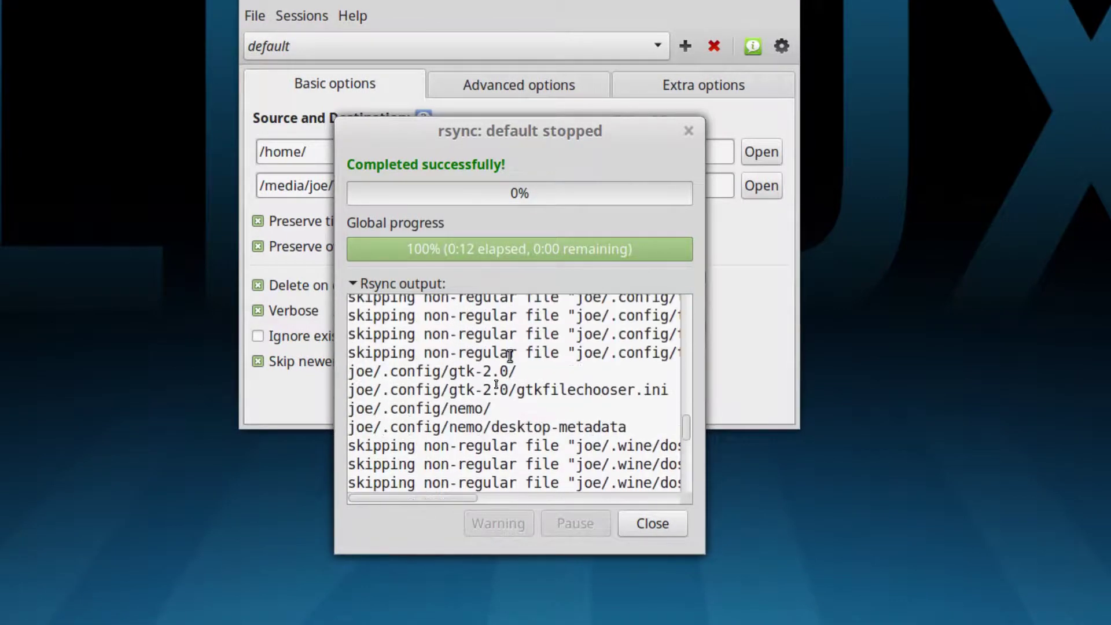
pyautogui.scroll(10, 510, 356)
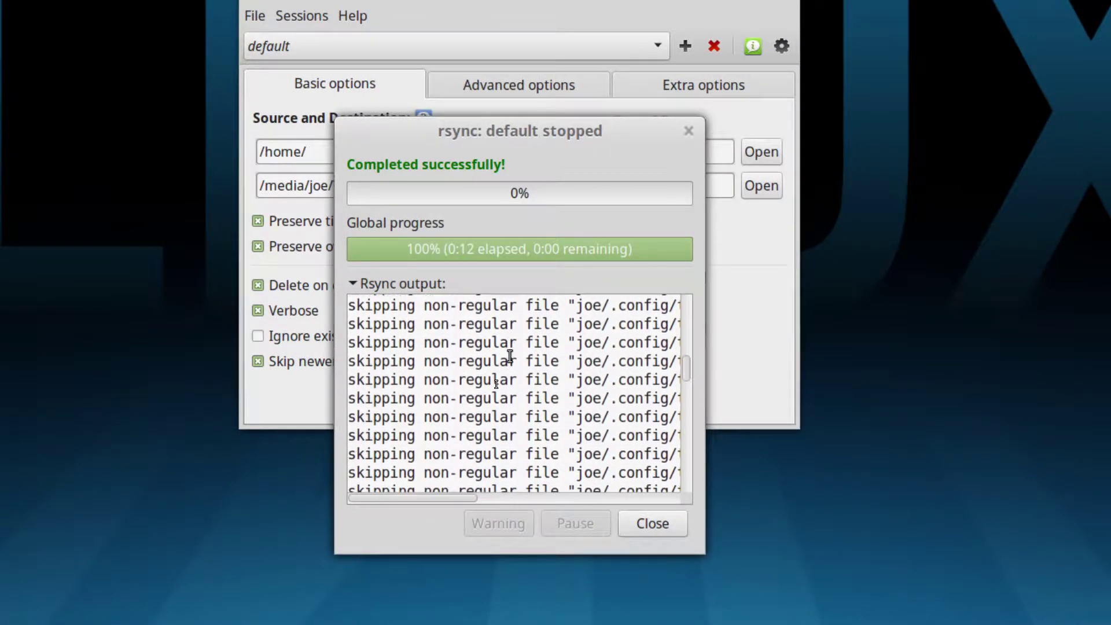
pyautogui.scroll(10, 510, 356)
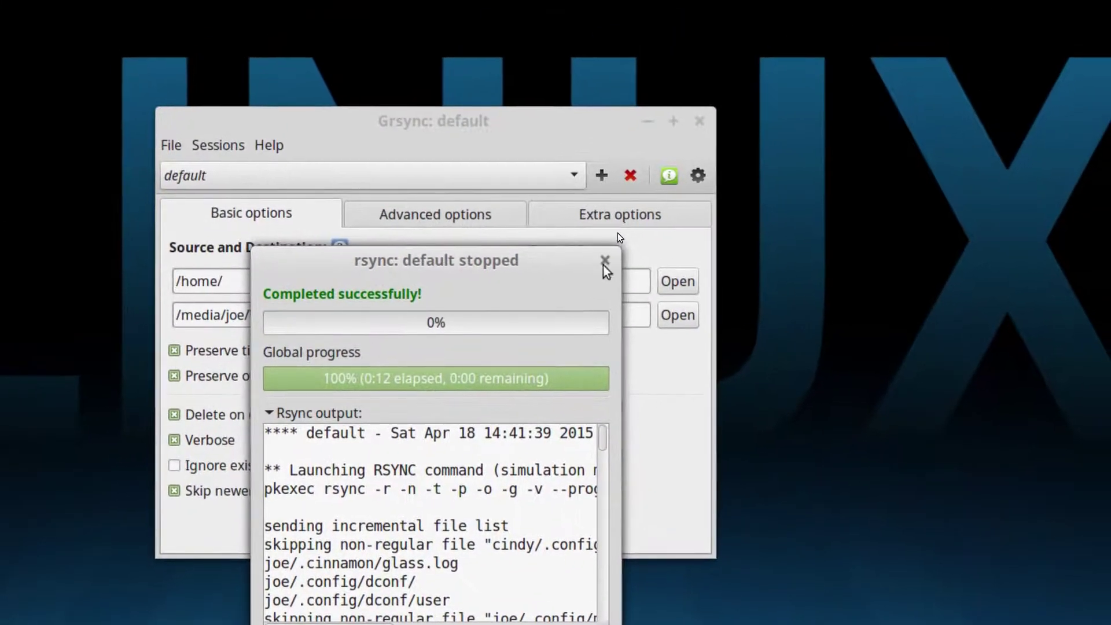
# Close the dry-run results window to return to the default session.
pyautogui.click(605, 262)
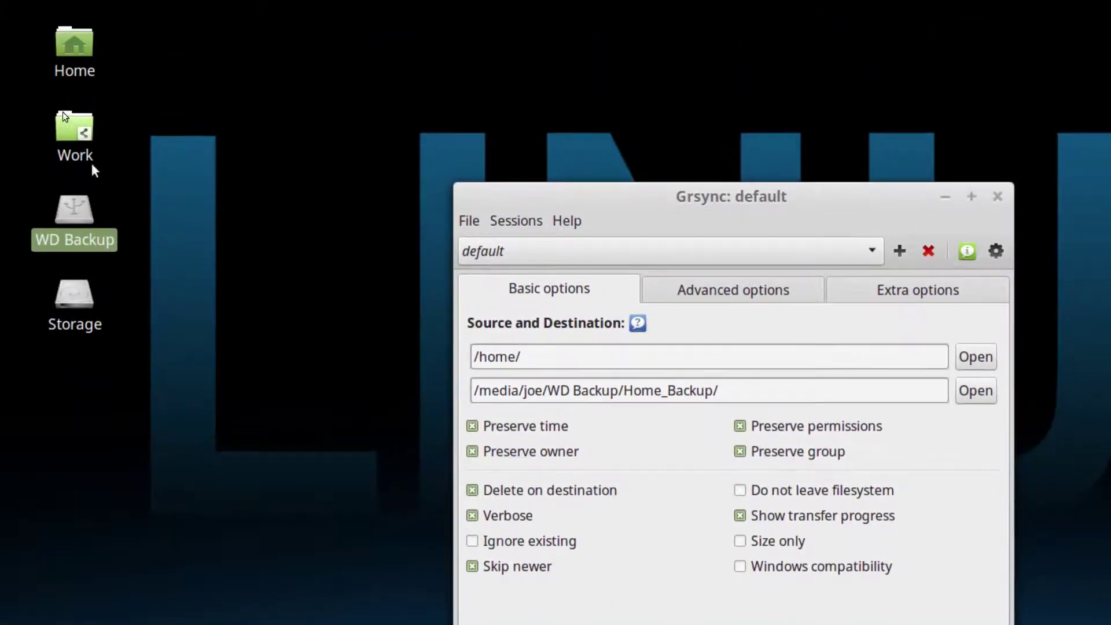
# Open Storage, then Chart Hits Archive, then its 1992 folder listing 317 audio files.
pyautogui.click(36, 208)
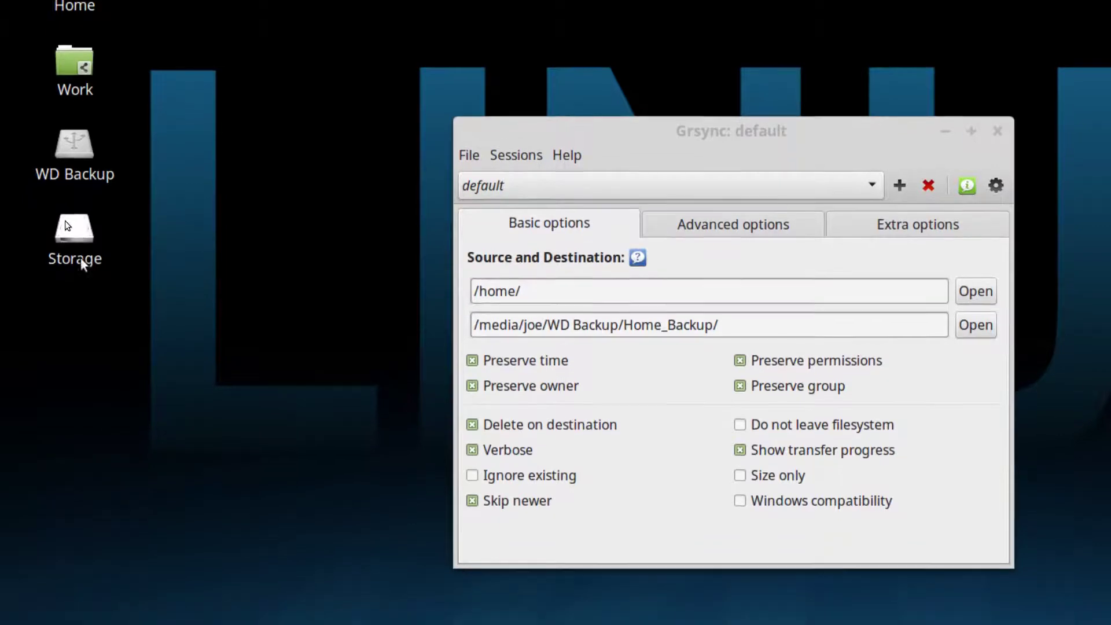
pyautogui.doubleClick(74, 237)
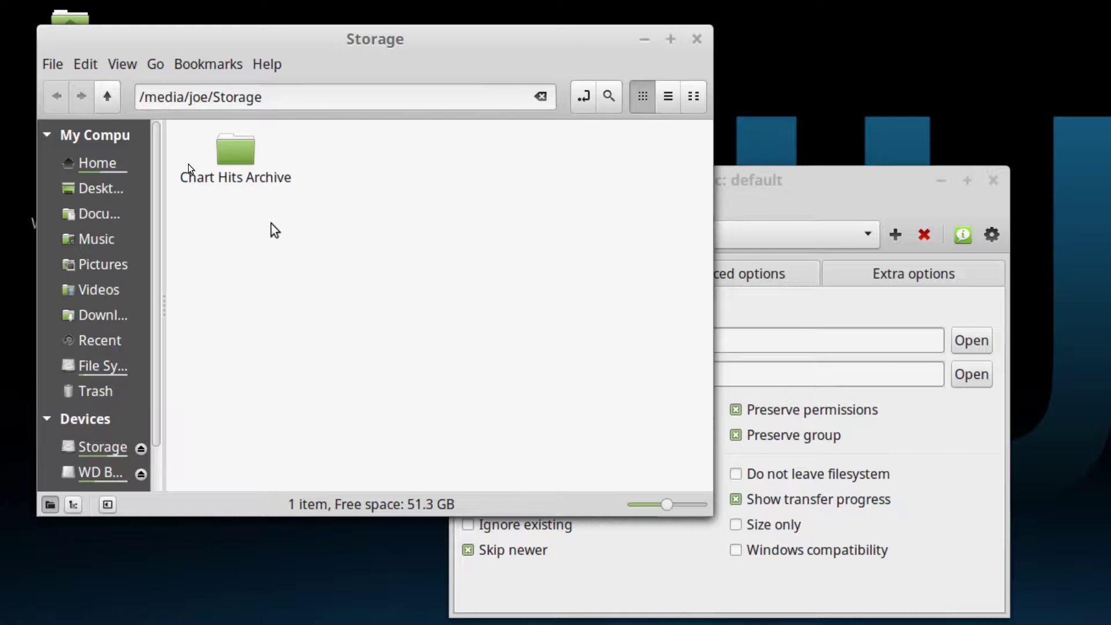
pyautogui.doubleClick(226, 150)
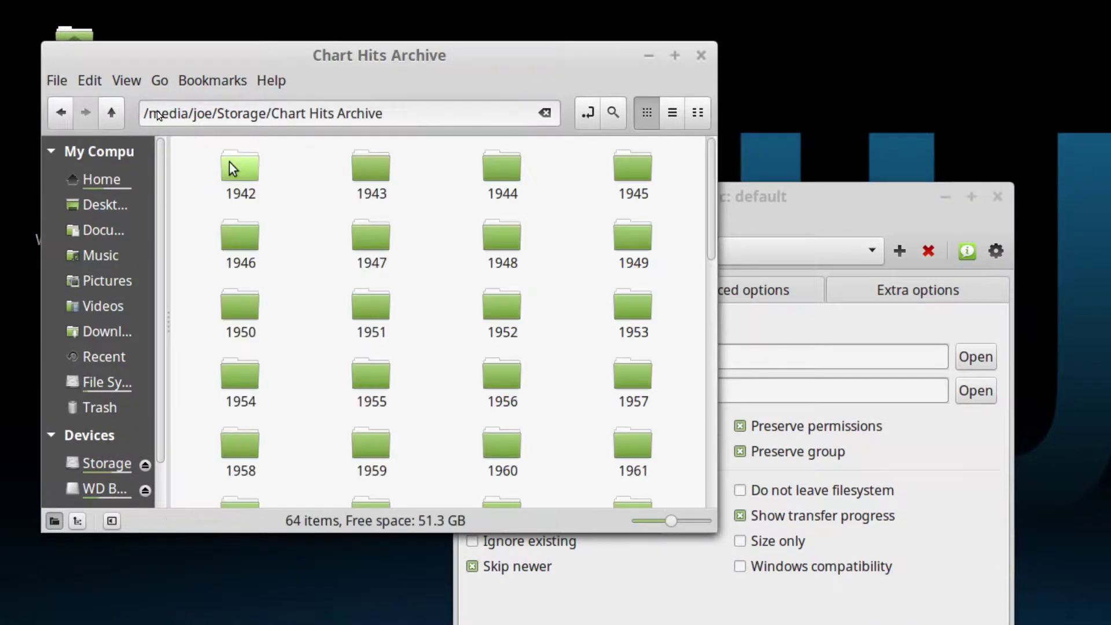
pyautogui.scroll(-8, 281, 238)
pyautogui.scroll(-3, 312, 248)
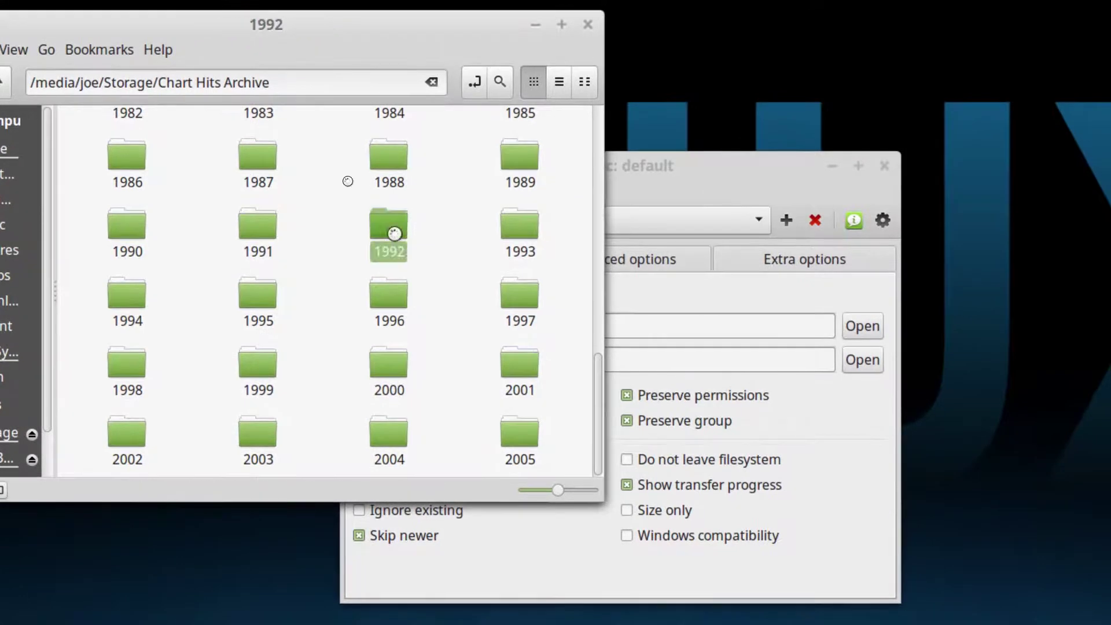
pyautogui.doubleClick(389, 226)
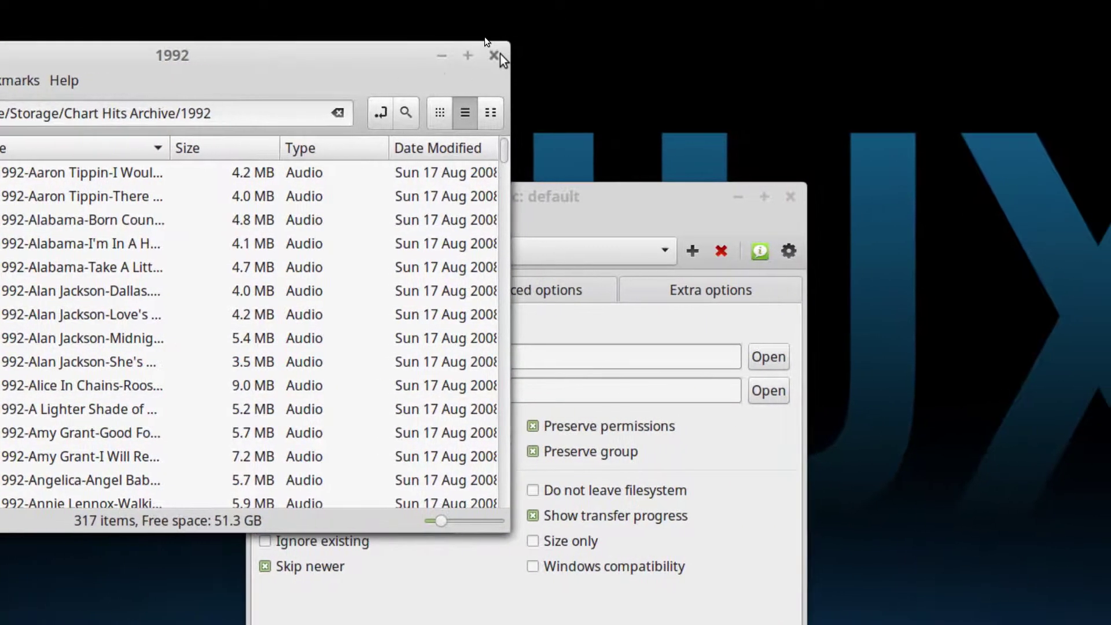
# Close the Nemo file manager window, leaving Grsync's default session showing.
pyautogui.click(496, 56)
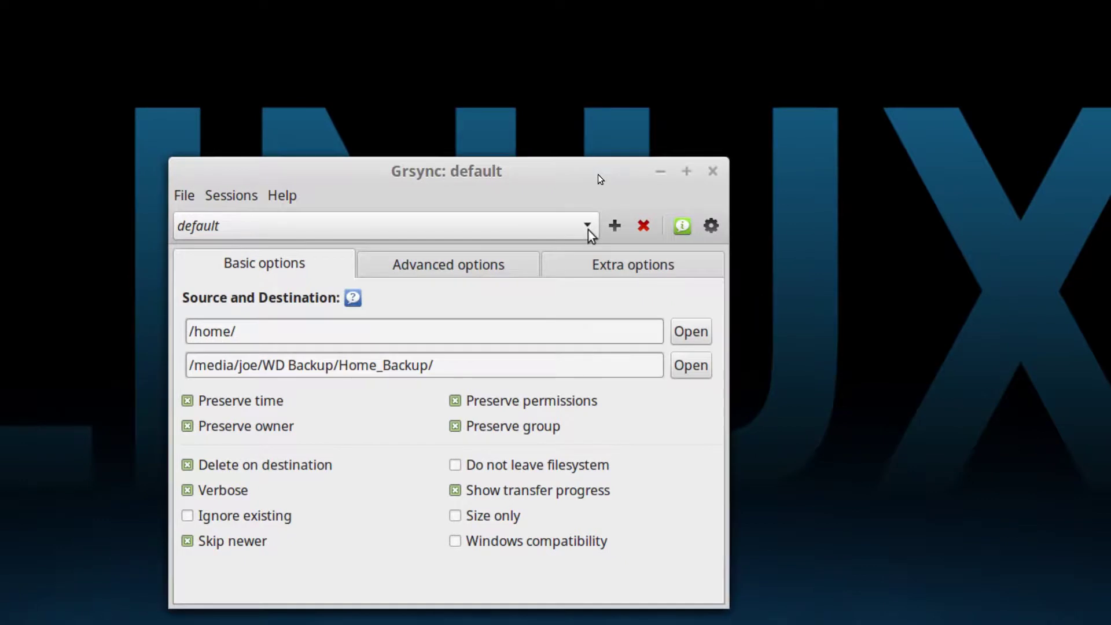
# Switch to the Compare Chart Hits Archive session, Music_Backup on WD Backup to Storage.
pyautogui.click(588, 231)
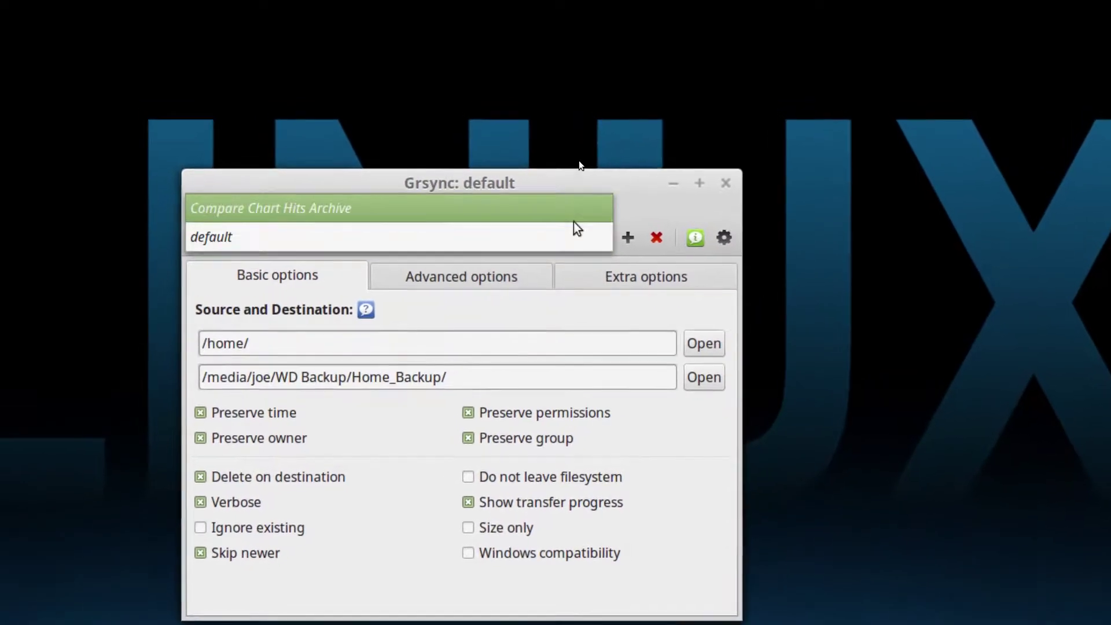
pyautogui.click(575, 222)
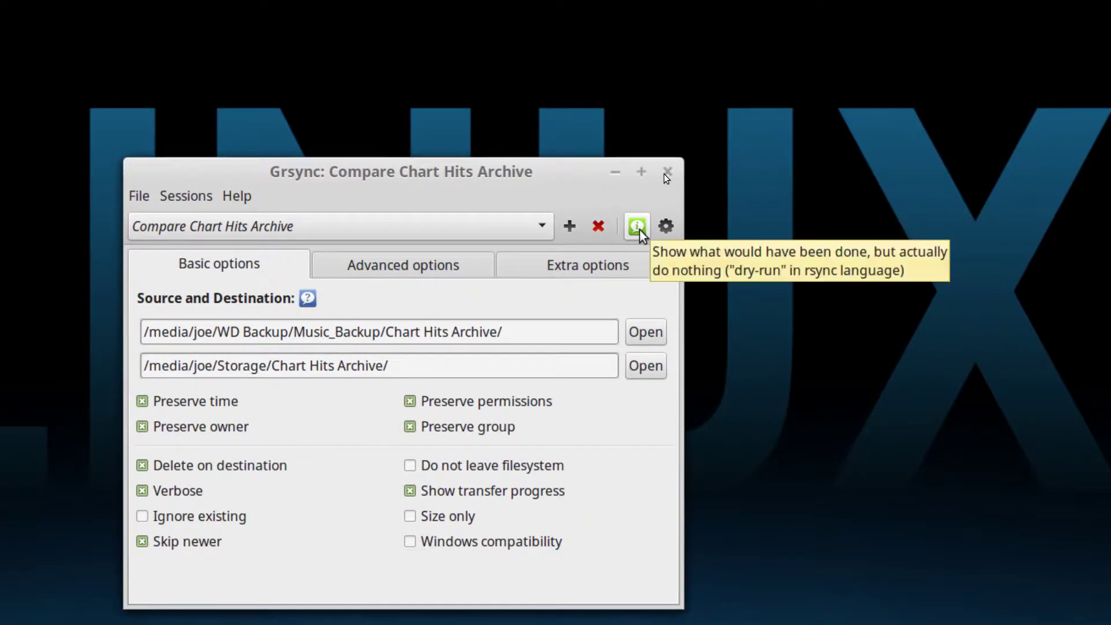
# Simulate the Compare Chart Hits Archive run, authenticating with the administrator password, and review its output.
pyautogui.click(641, 231)
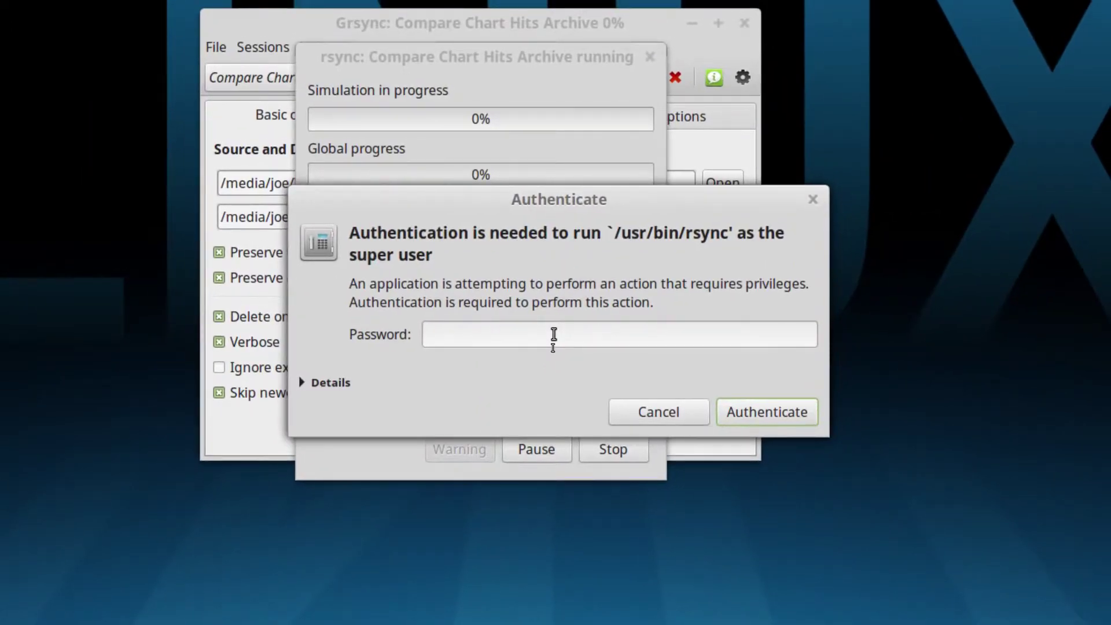
pyautogui.write('******')
pyautogui.press('Return')
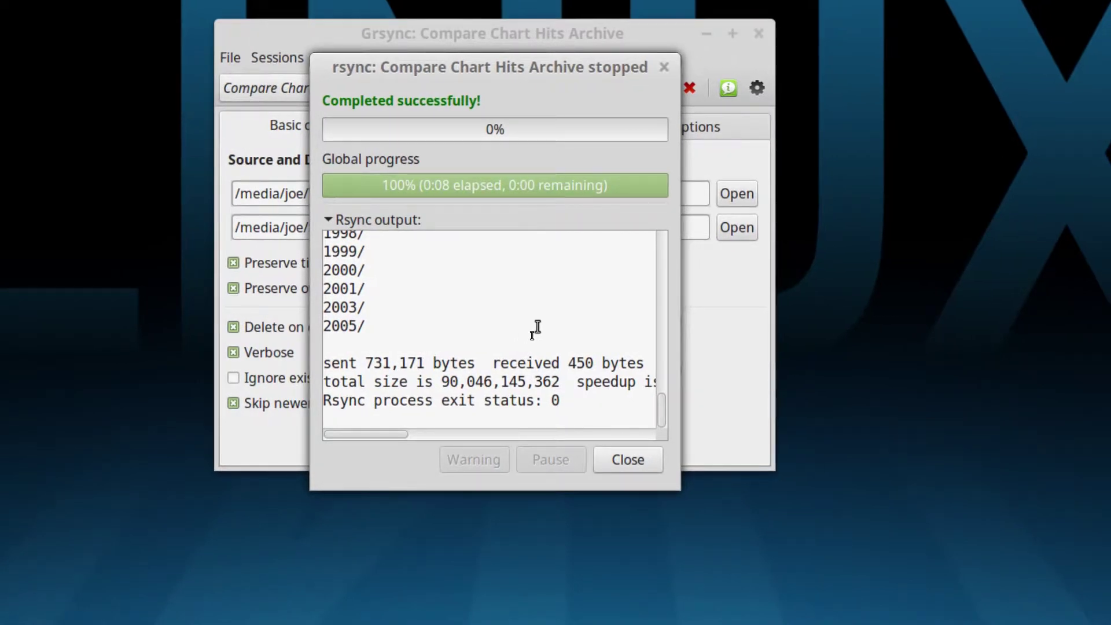
pyautogui.scroll(10, 537, 327)
pyautogui.scroll(10, 538, 327)
pyautogui.scroll(1, 536, 328)
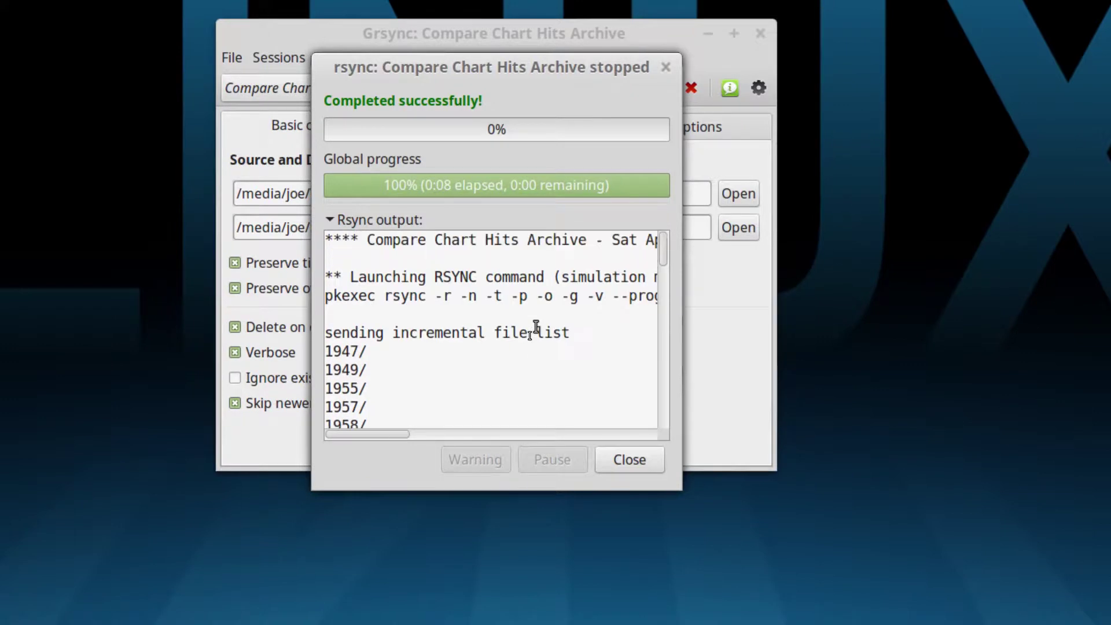
pyautogui.scroll(-15, 536, 328)
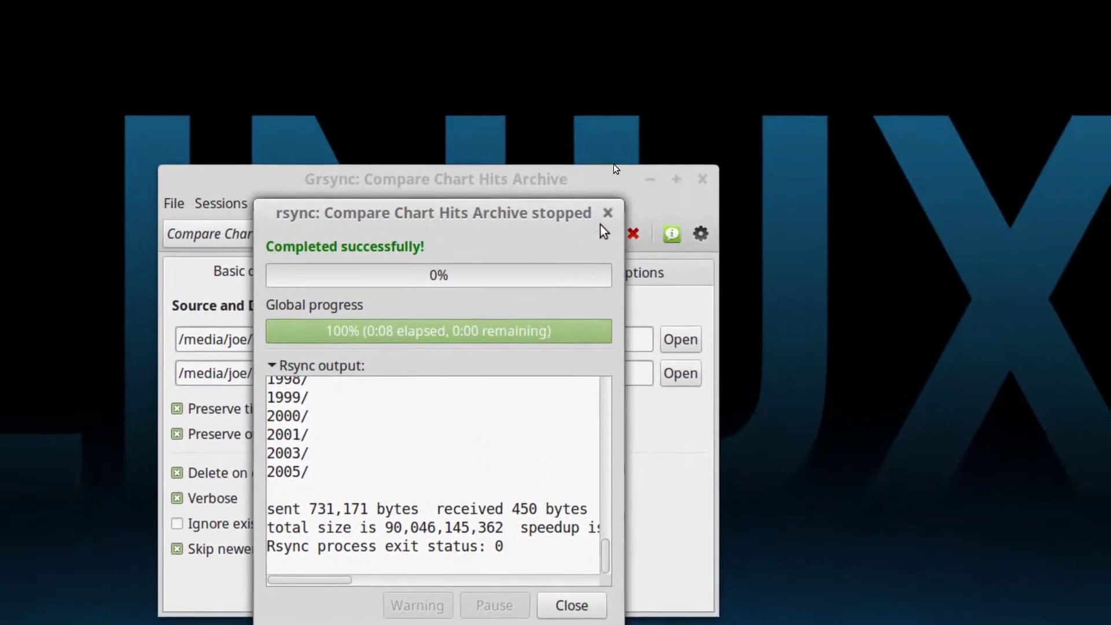
# Close the simulation report and drop down the saved sessions list.
pyautogui.click(605, 219)
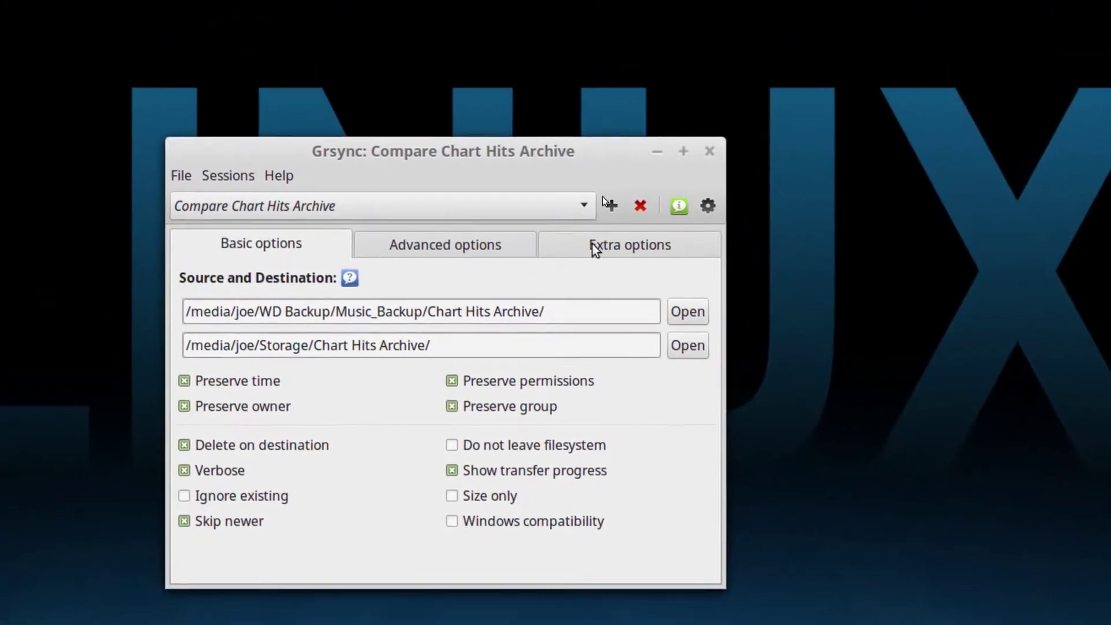
pyautogui.click(584, 206)
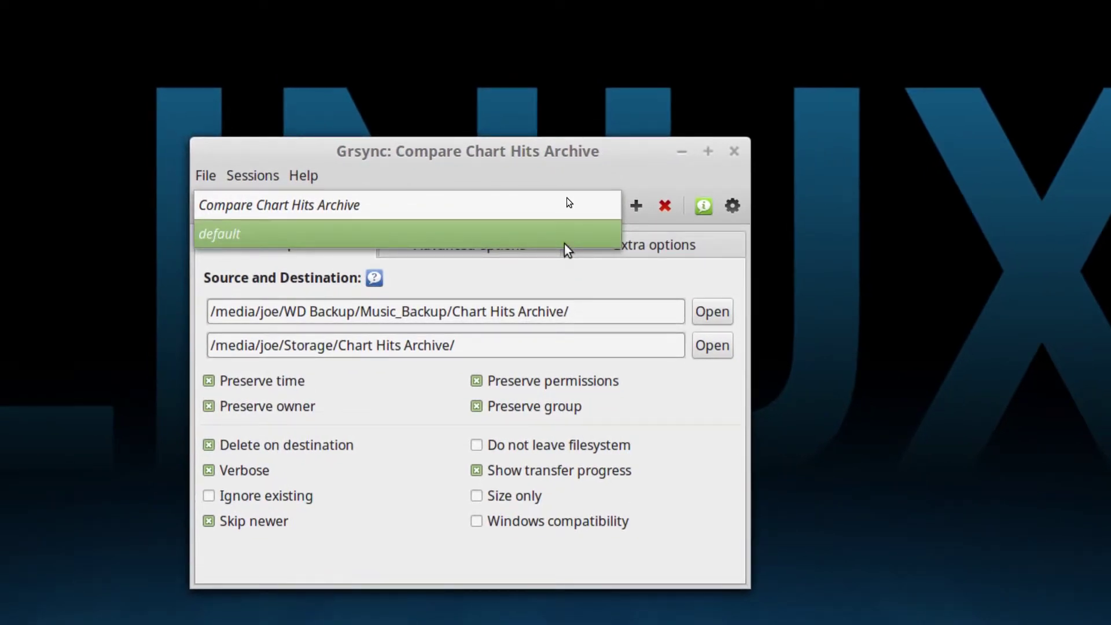
# Load the 'default' session, which copies /home/ into Home_Backup on WD Backup.
pyautogui.click(565, 242)
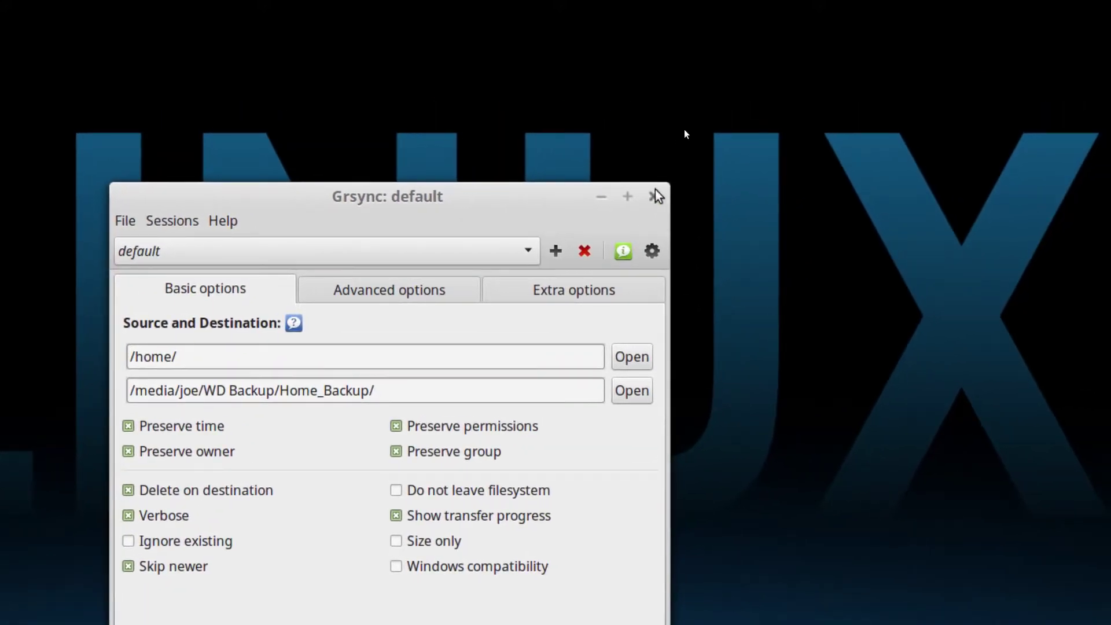
# Close Grsync and launch Software Manager by searching 'software' in the Cinnamon Menu.
pyautogui.click(655, 192)
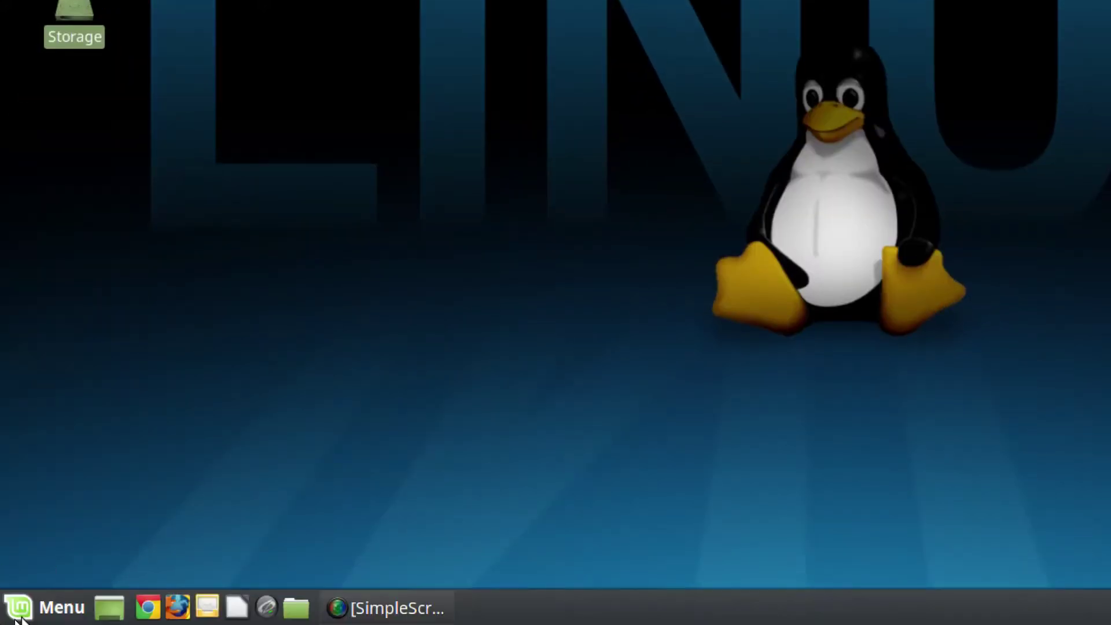
pyautogui.click(41, 605)
pyautogui.moveTo(177, 483)
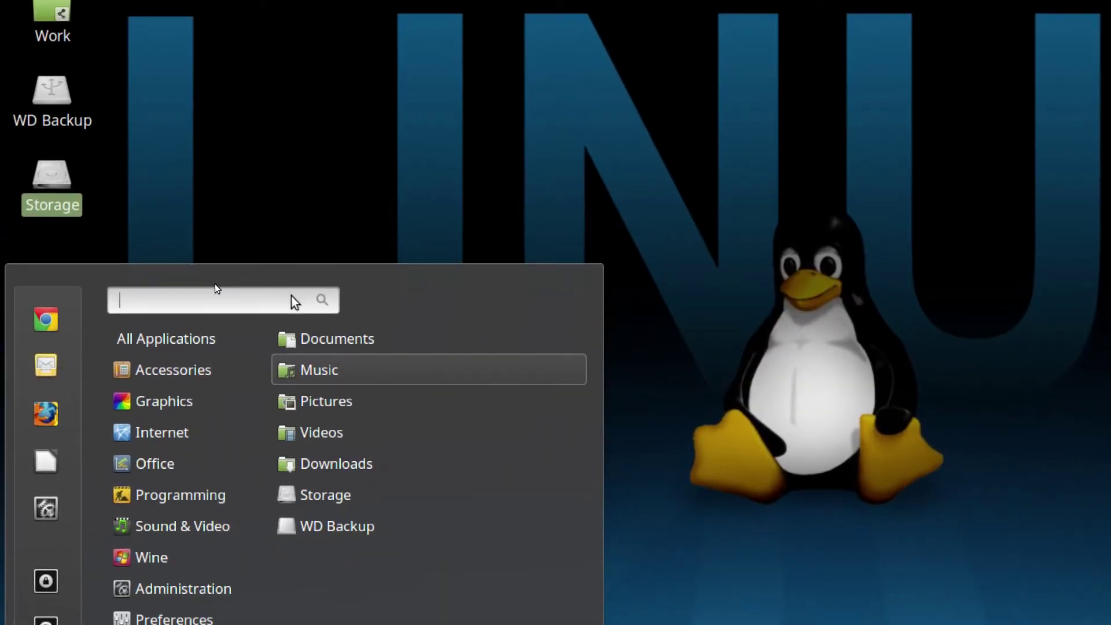
pyautogui.write('software')
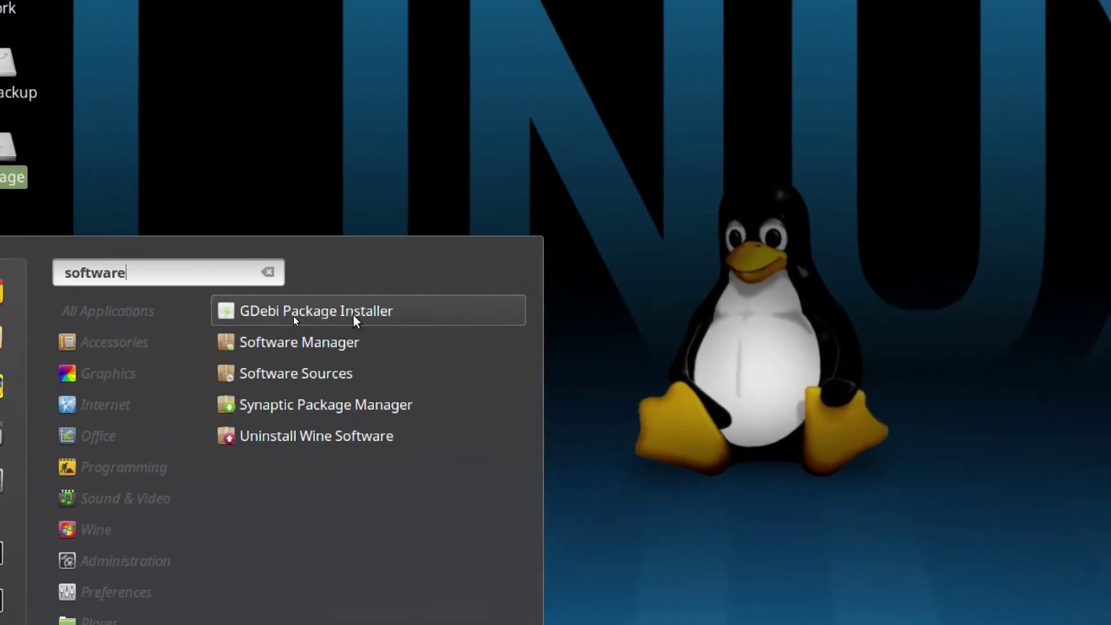
pyautogui.click(324, 342)
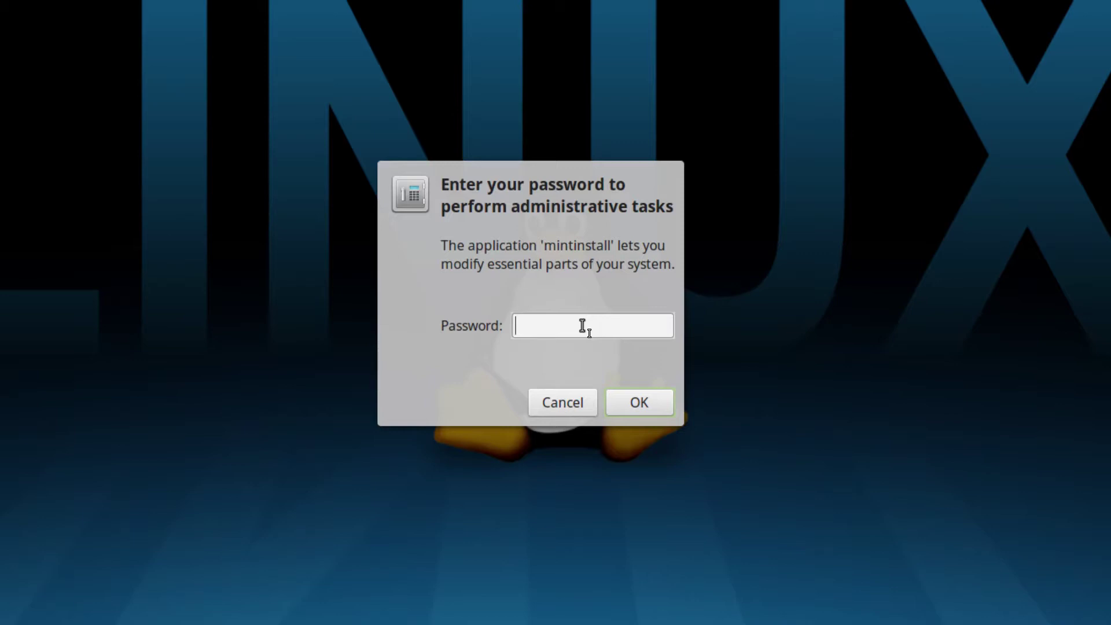
# Enter the administrator password, then search Software Manager for 'grsync'.
pyautogui.write('p•••••')
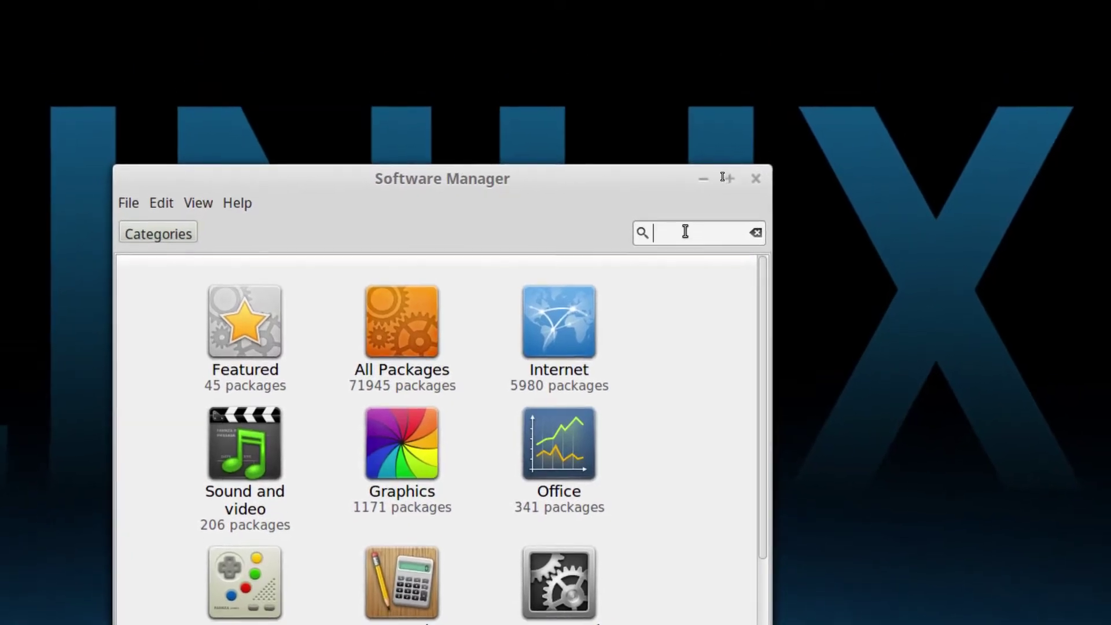
pyautogui.click(685, 232)
pyautogui.write('grsync')
pyautogui.press('Return')
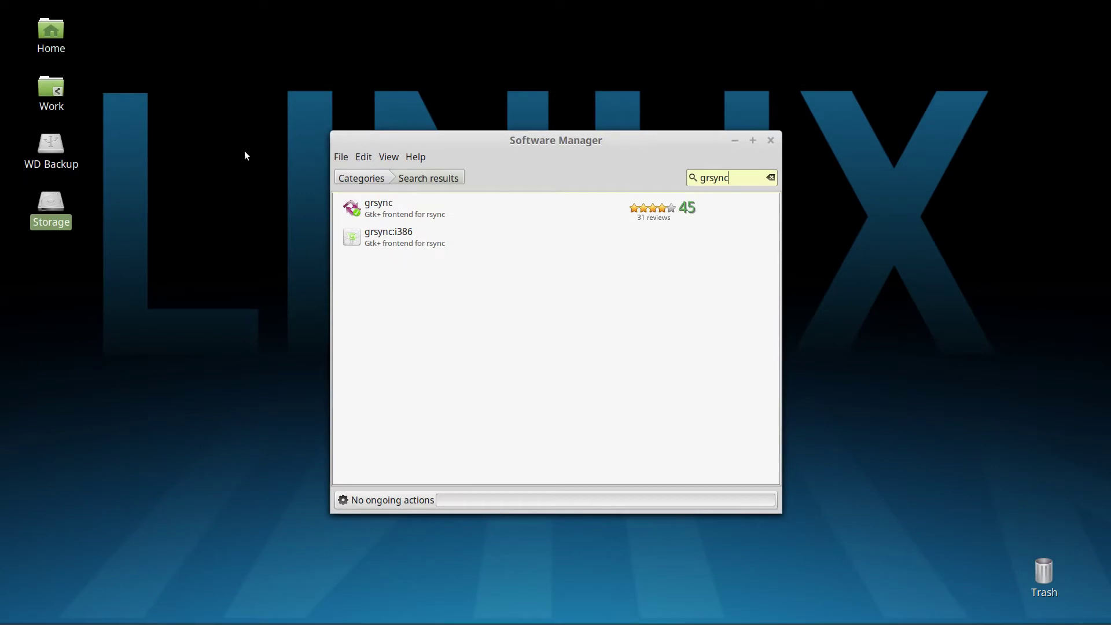
# Close Software Manager and view the Storage drive's contents in Nemo, then close that window.
pyautogui.click(773, 140)
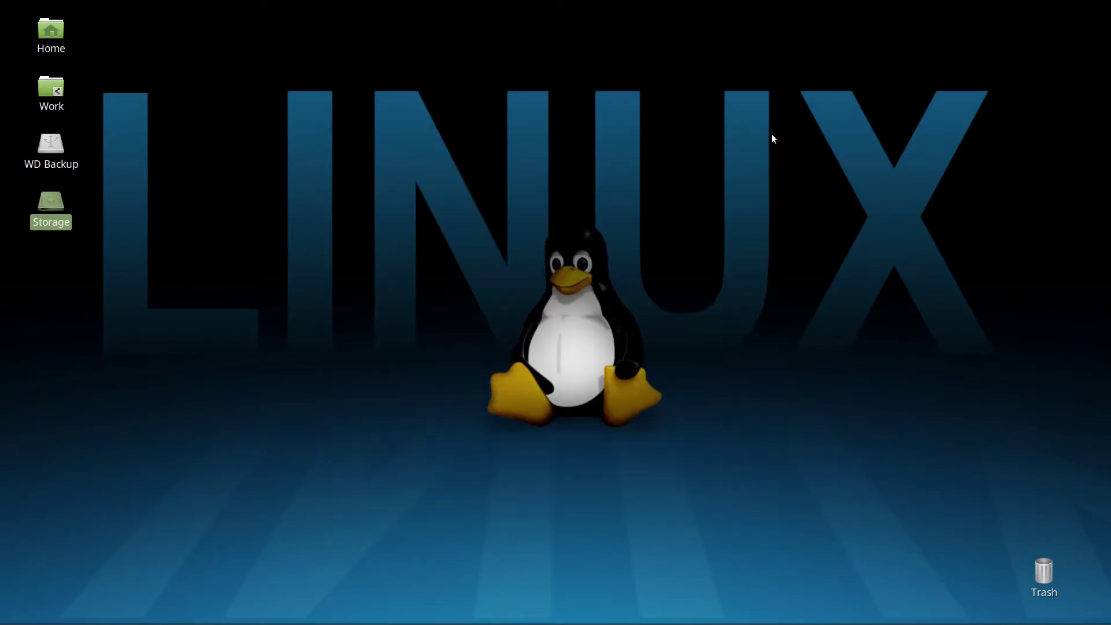
pyautogui.doubleClick(54, 214)
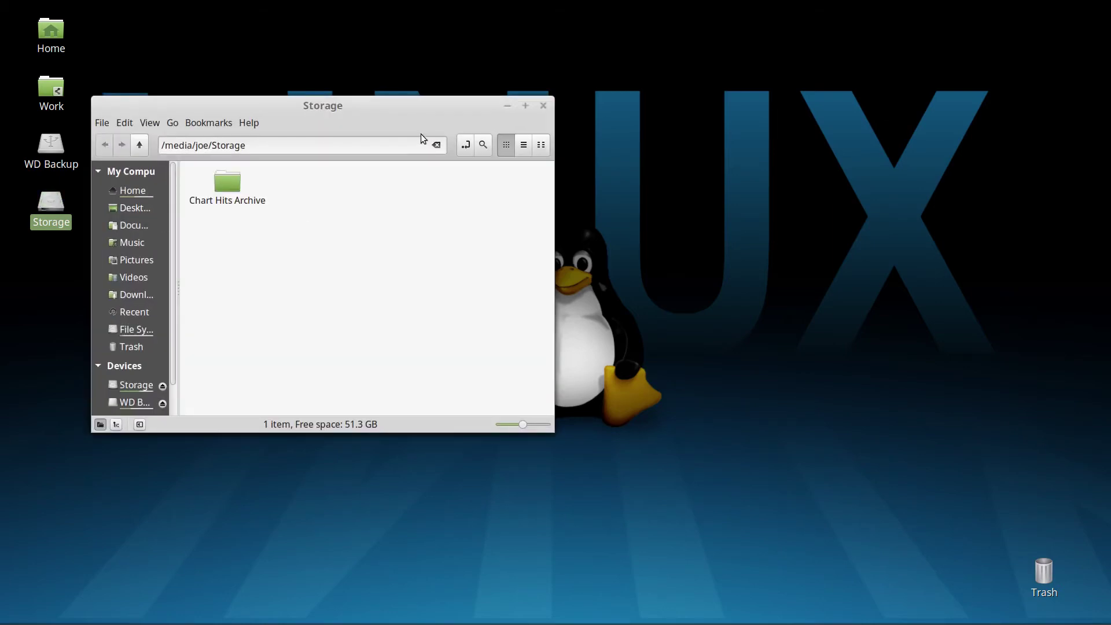
pyautogui.moveTo(426, 106); pyautogui.dragTo(499, 105)
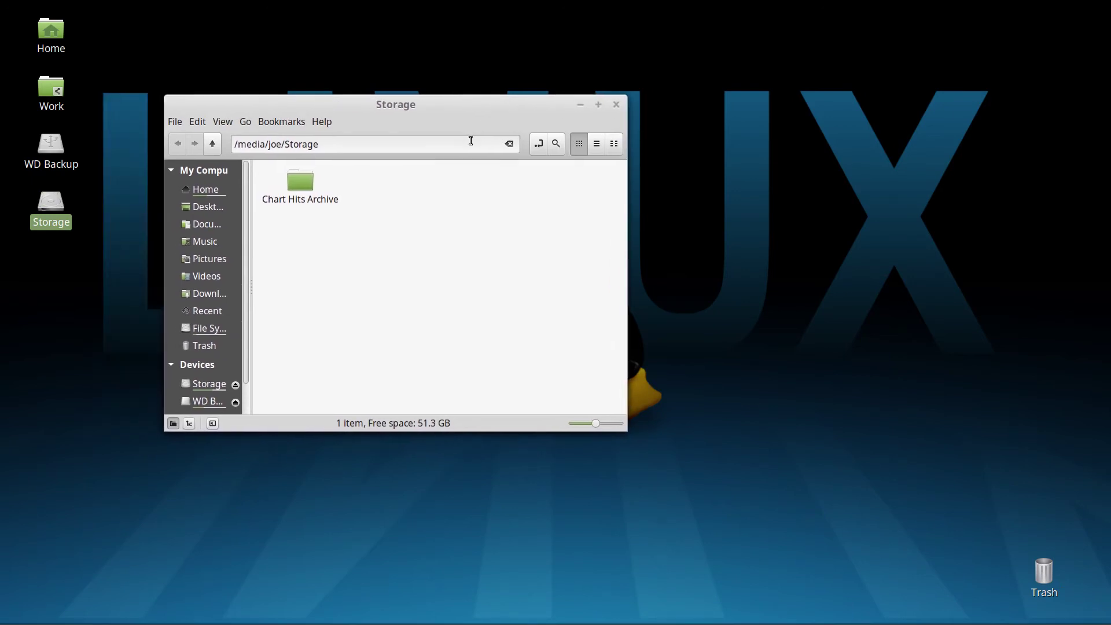
pyautogui.click(618, 105)
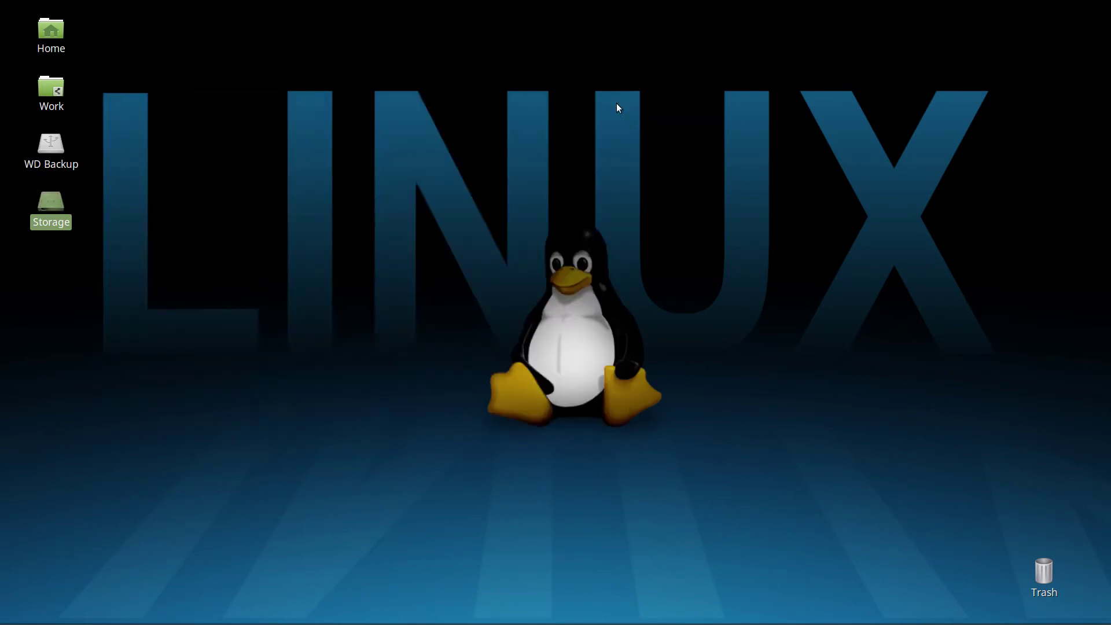
# Unmount the Storage and WD Backup drives from the desktop.
pyautogui.rightClick(46, 207)
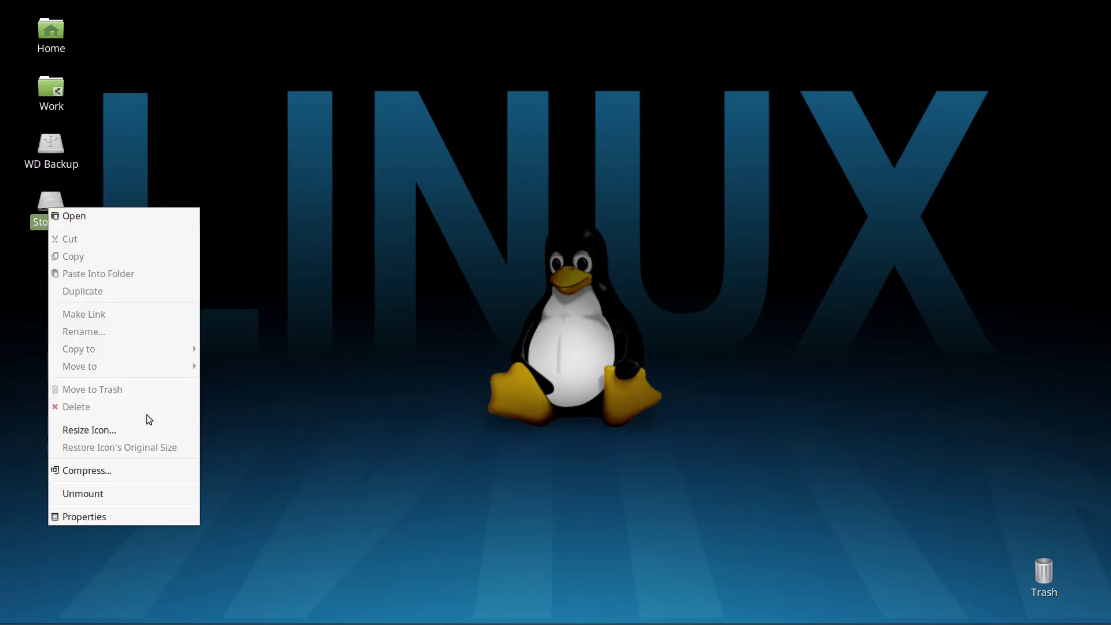
pyautogui.click(141, 493)
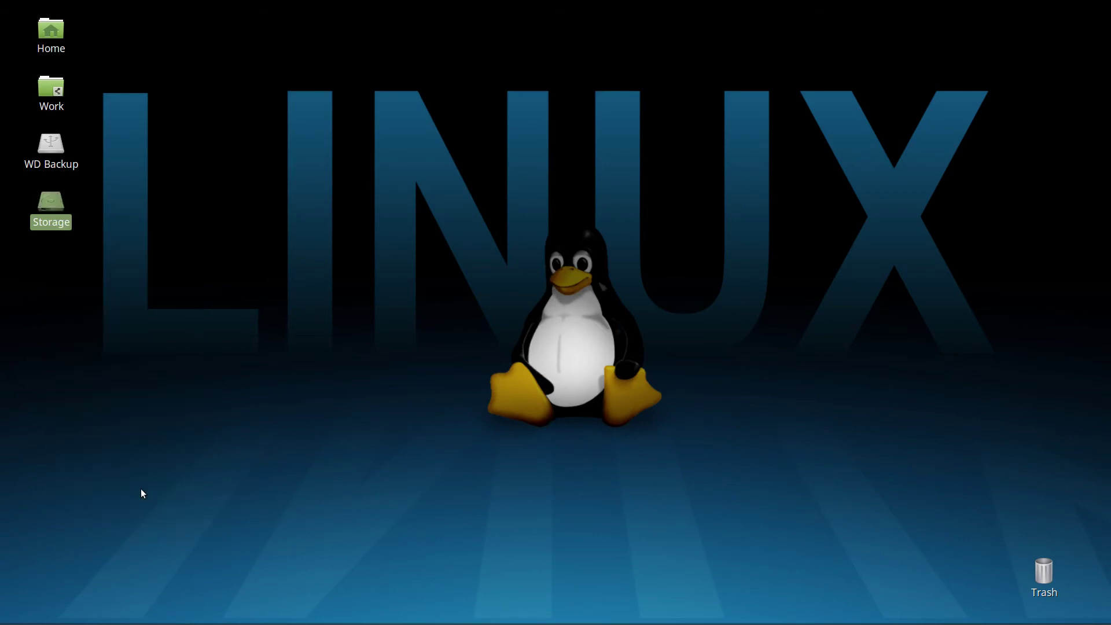
pyautogui.rightClick(67, 157)
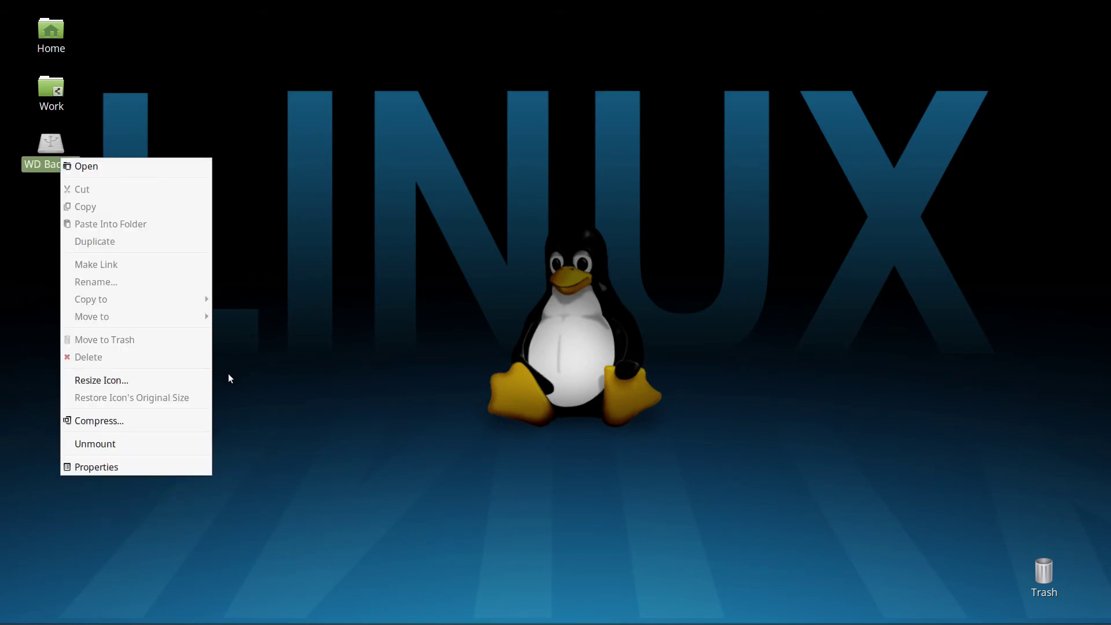
pyautogui.click(194, 447)
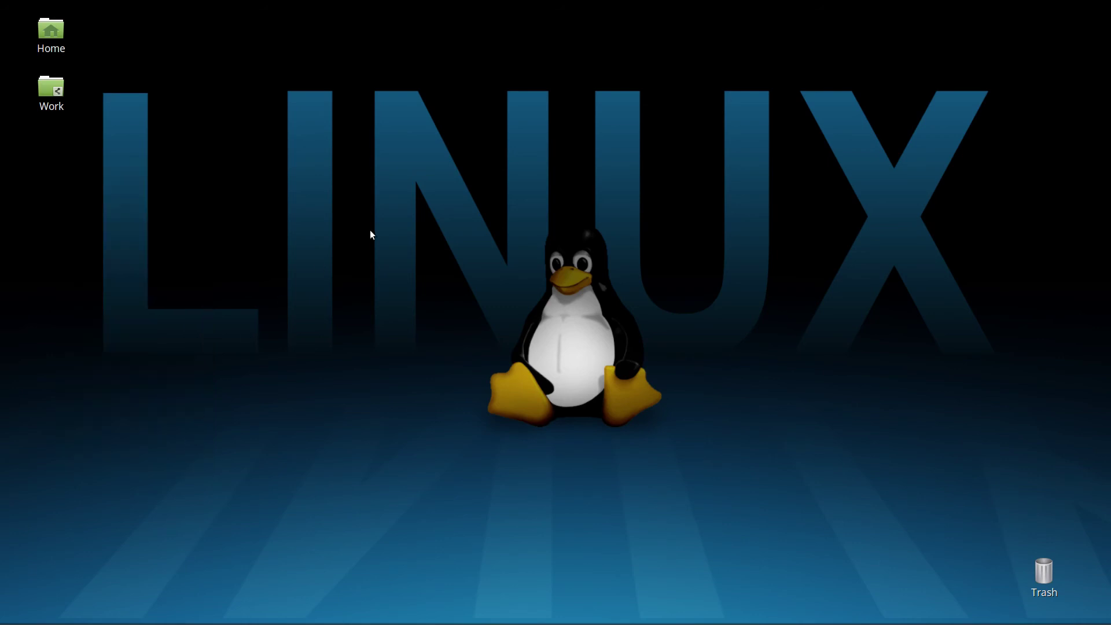